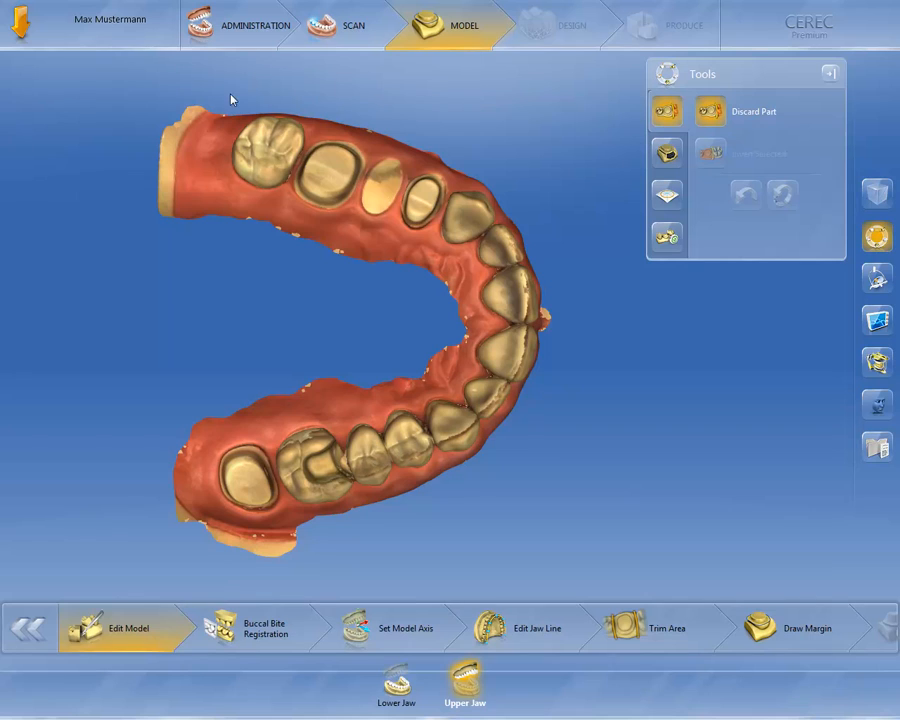
Cut away the excess scan data behind the unprepared last molar of the upper jaw.
double_click(230, 93)
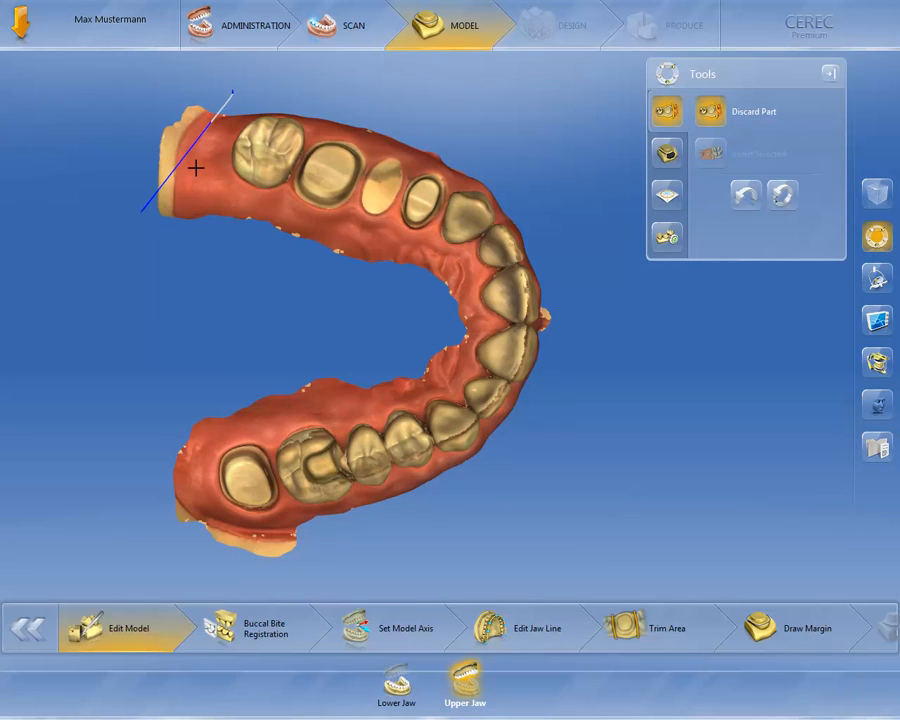
left_click(203, 203)
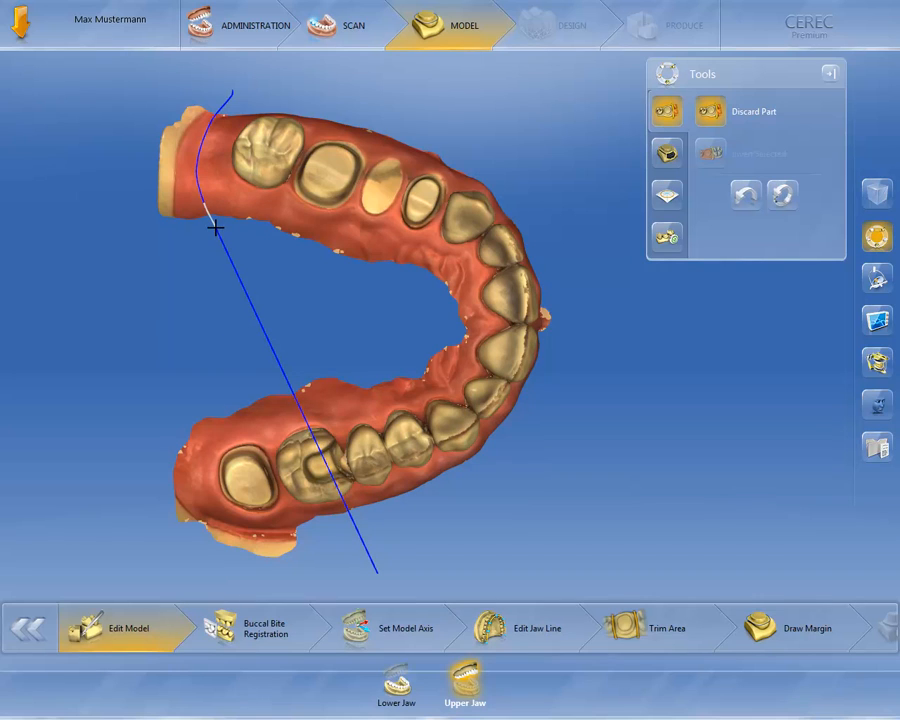
double_click(200, 240)
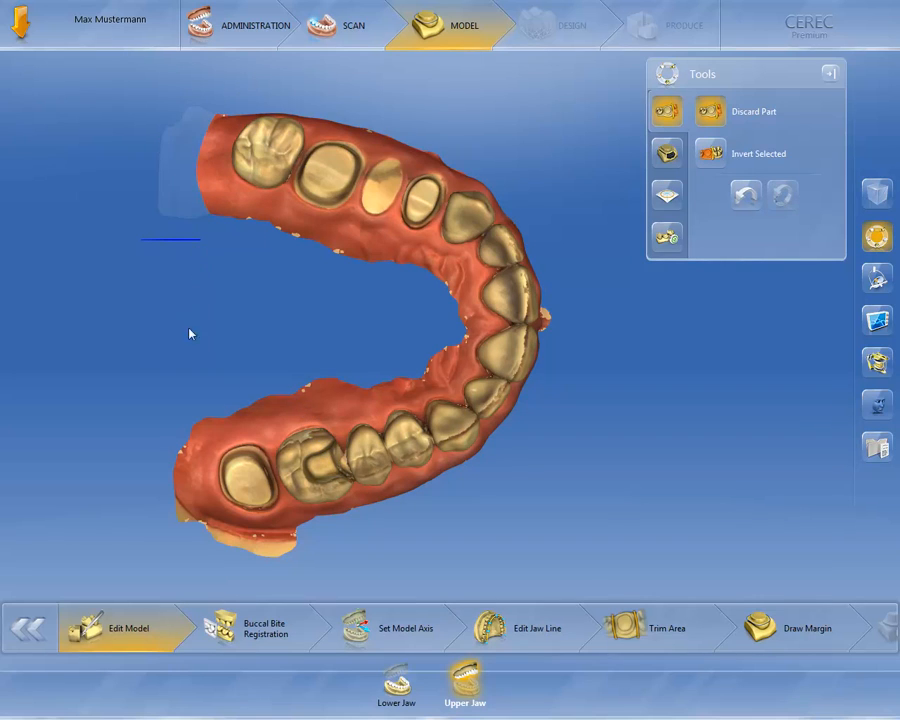
Cut away the excess scan data behind and beside the prepared last molar on the opposite side of the upper jaw.
left_click(178, 425)
left_click(184, 481)
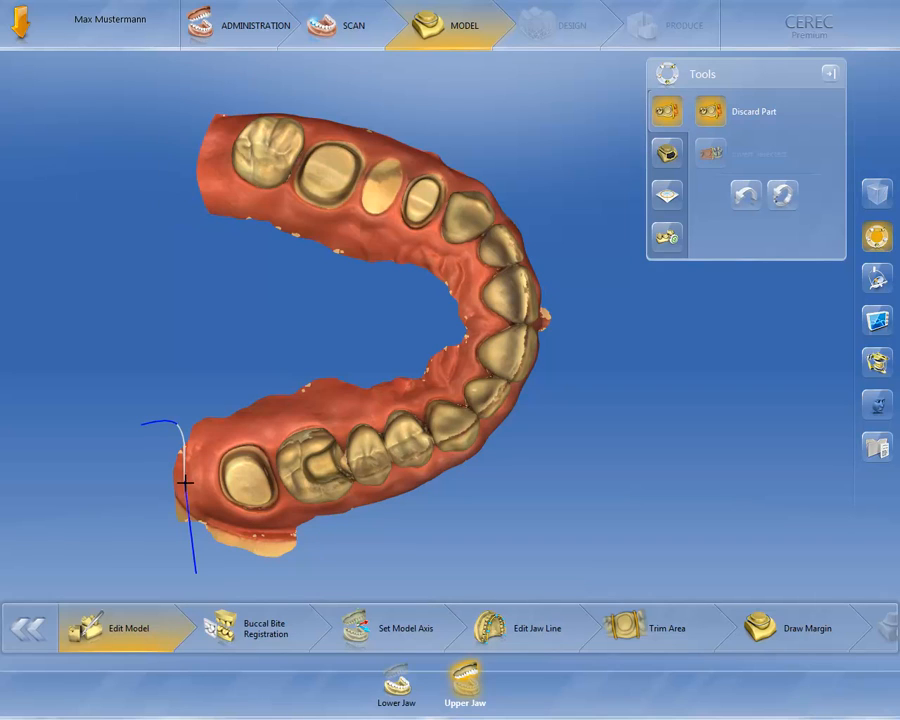
double_click(311, 531)
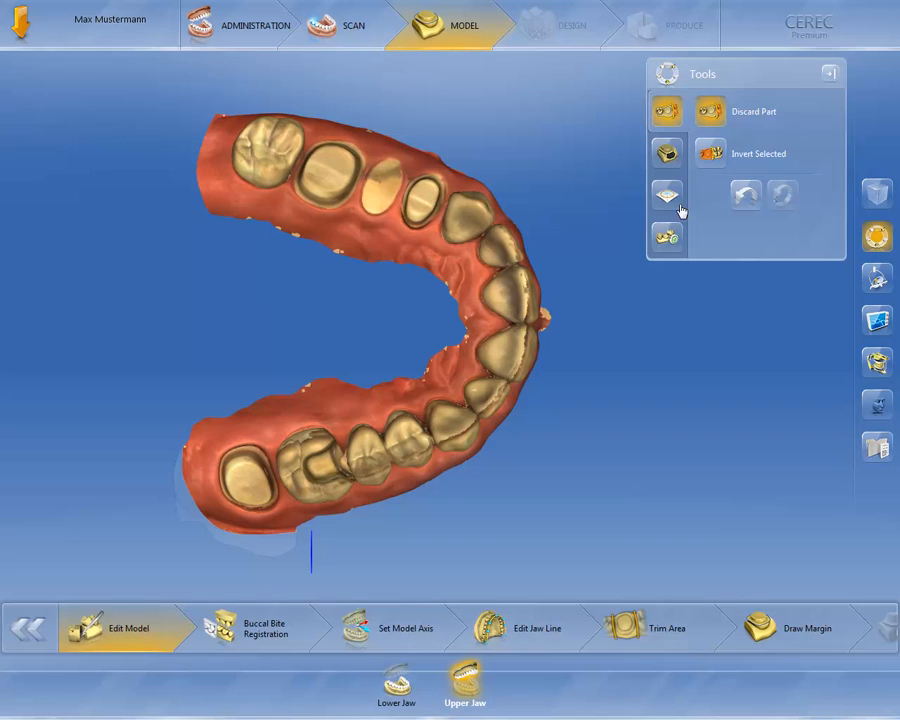
left_click(831, 75)
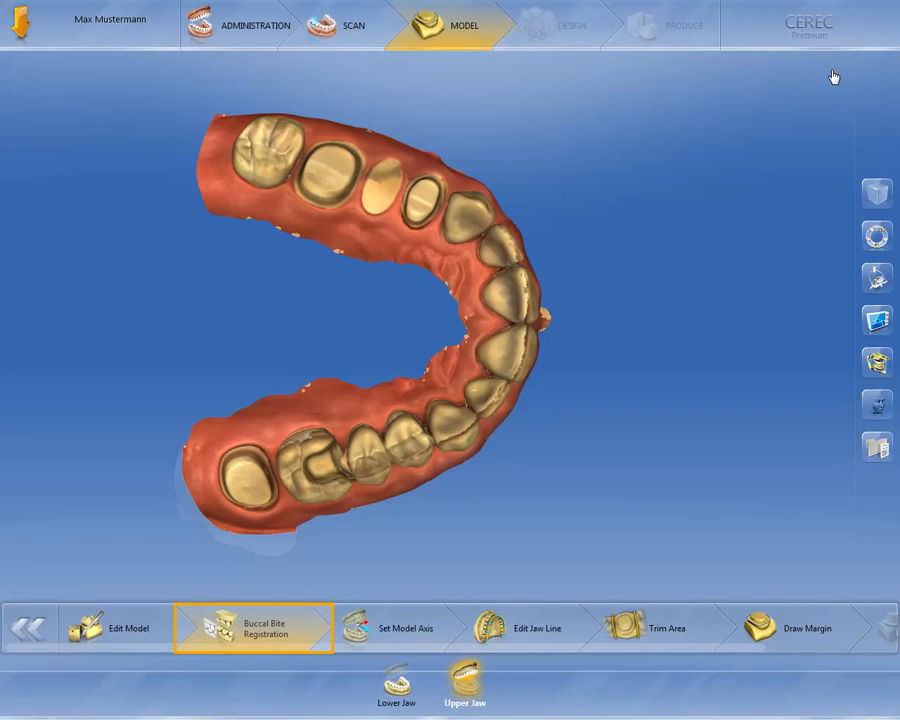
Run the buccal bite registration and align the model axis so the jaw is centred on the midline and fits inside the arch template.
left_click(267, 630)
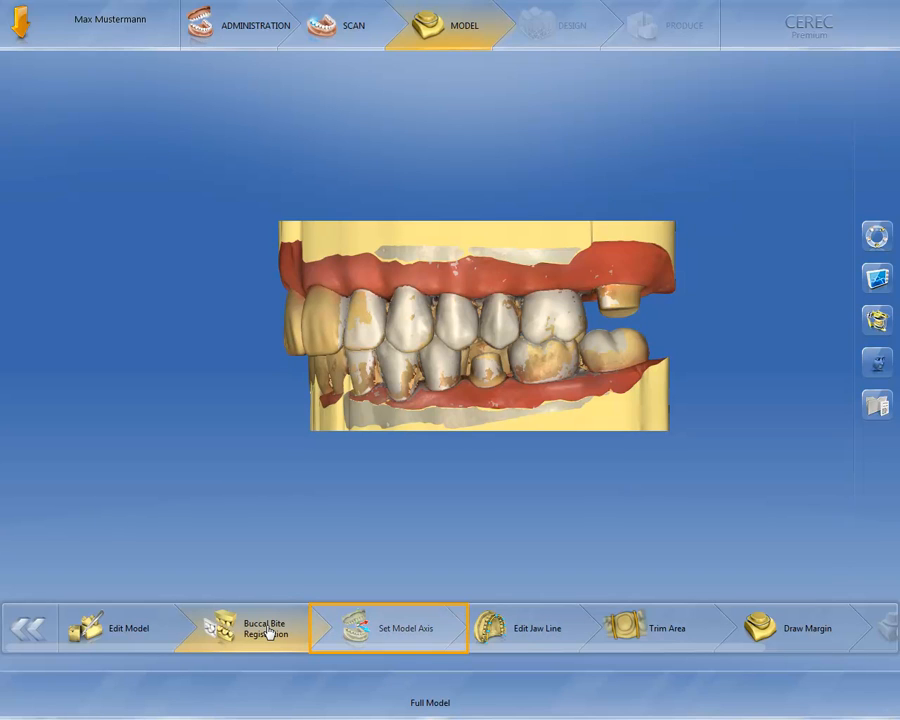
left_click(410, 624)
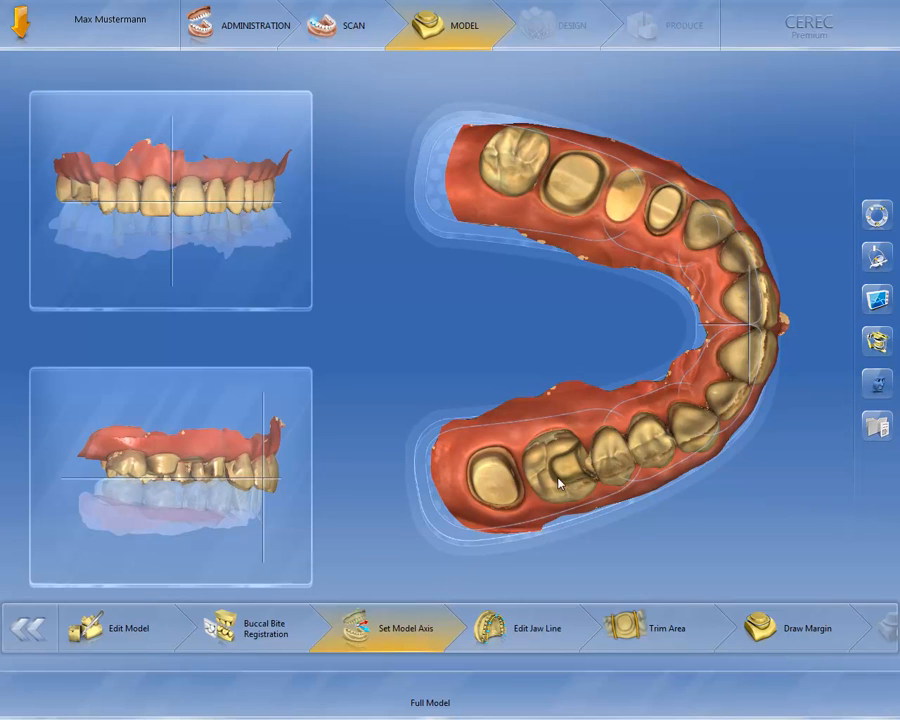
left_click_drag(716, 330, 708, 330)
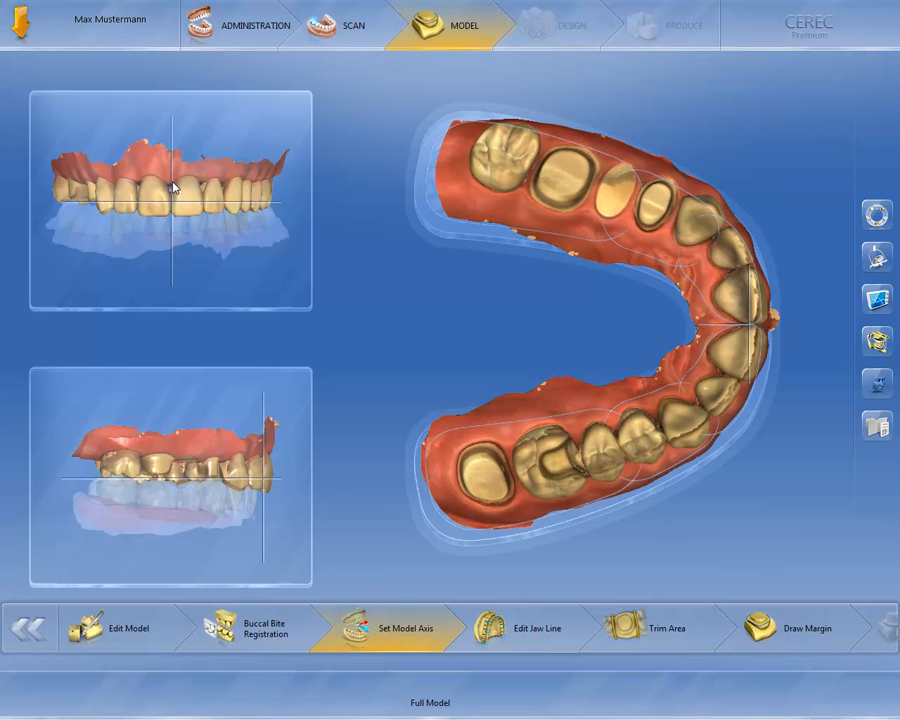
left_click_drag(173, 186, 173, 181)
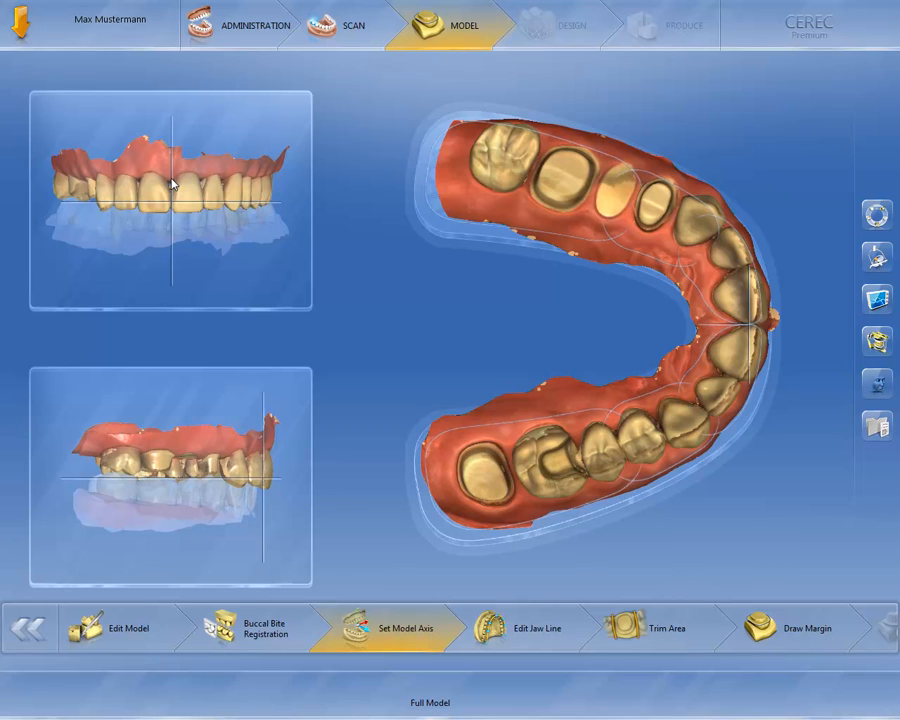
left_click_drag(134, 438, 137, 439)
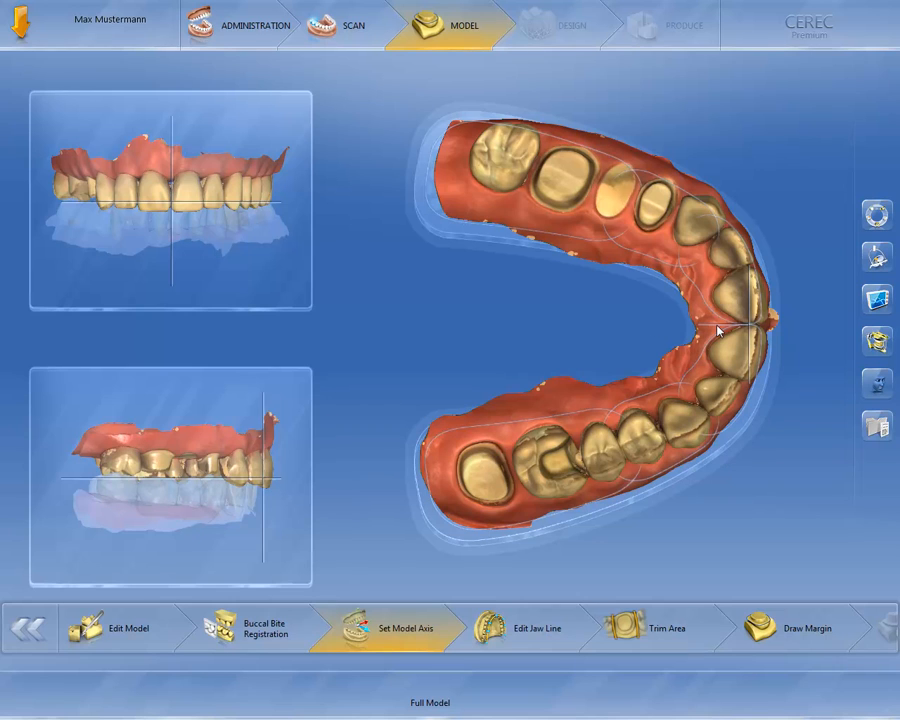
left_click_drag(712, 331, 719, 332)
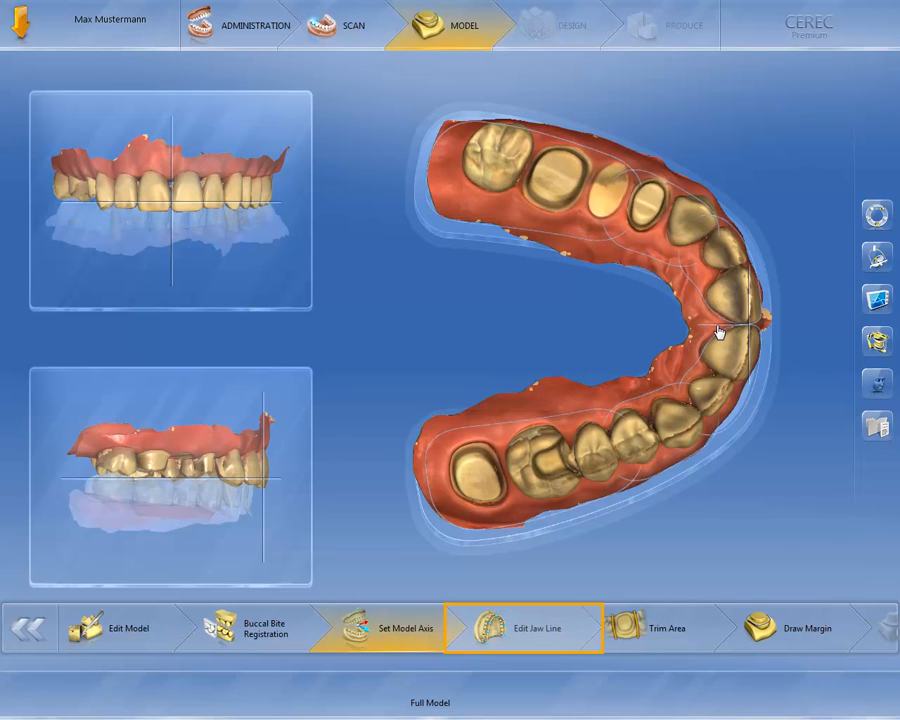
Adjust the upper jaw line's control points to follow the tooth arch from one last molar to the other.
left_click(526, 630)
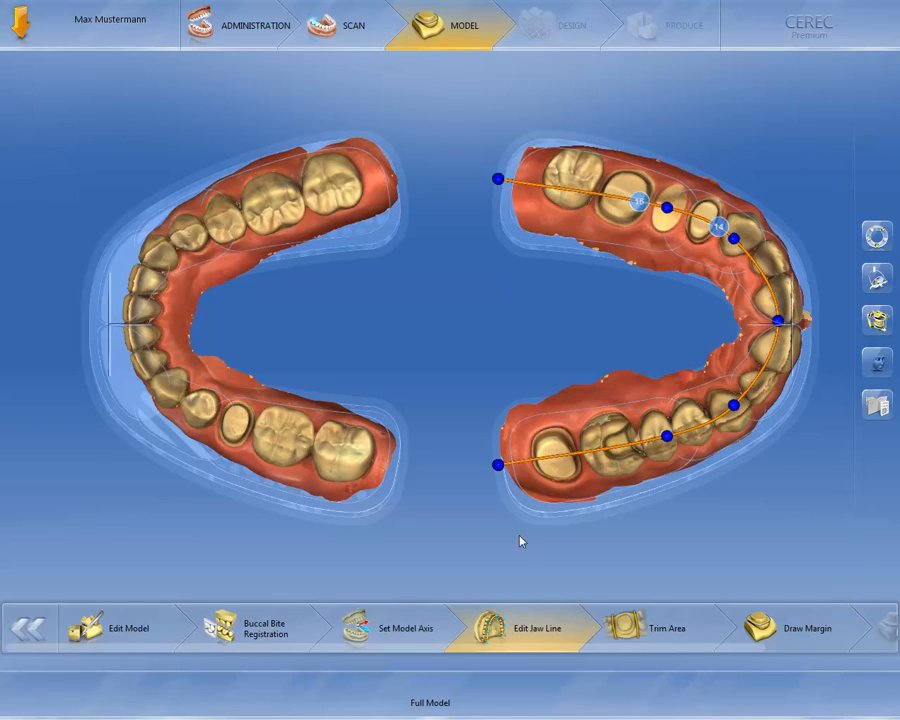
left_click_drag(498, 178, 540, 173)
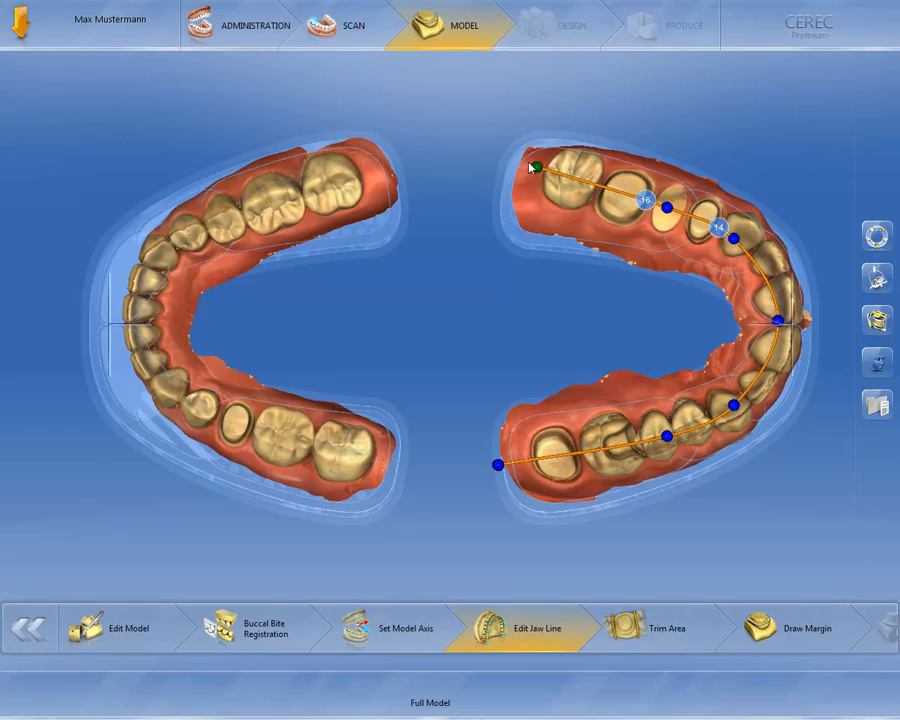
left_click_drag(667, 209, 654, 204)
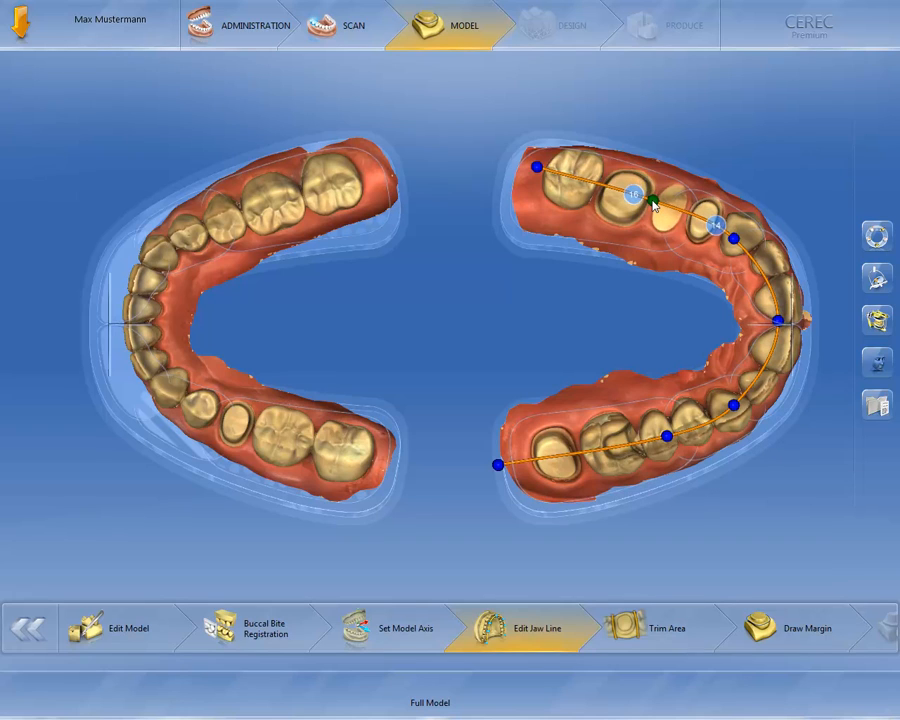
mouse_move(730, 234)
left_mouse_down()
mouse_move(718, 219)
mouse_move(724, 224)
left_mouse_up()
left_click_drag(780, 324, 777, 326)
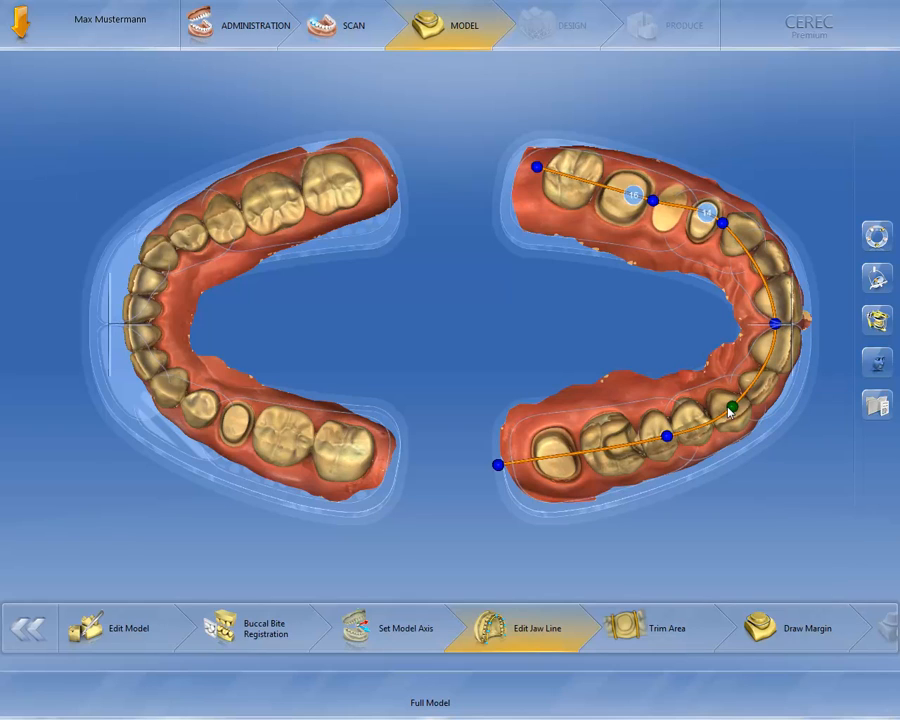
left_click_drag(730, 407, 640, 443)
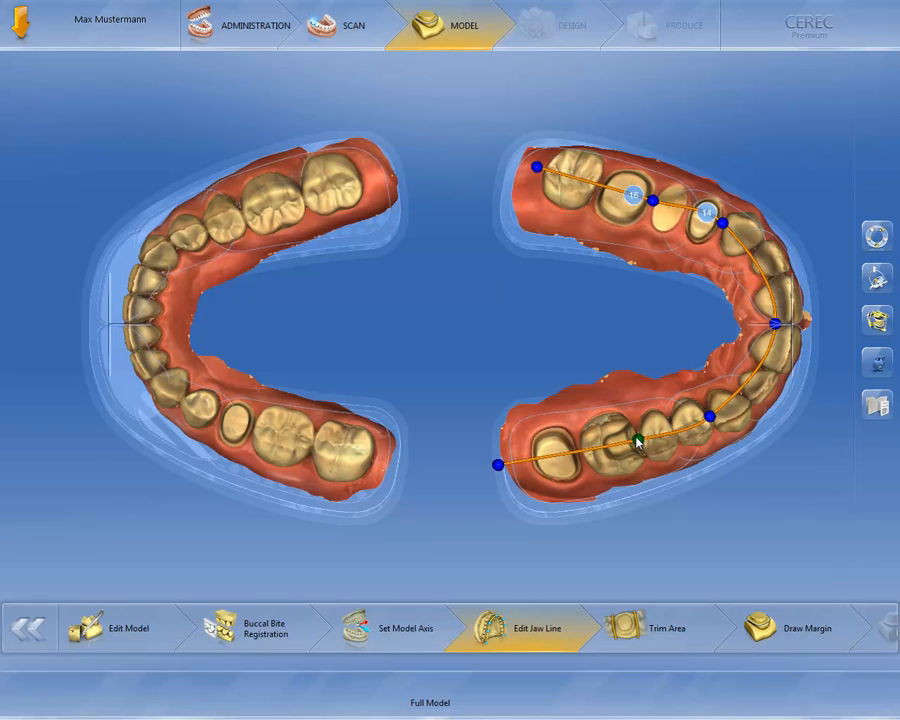
left_click_drag(498, 464, 521, 466)
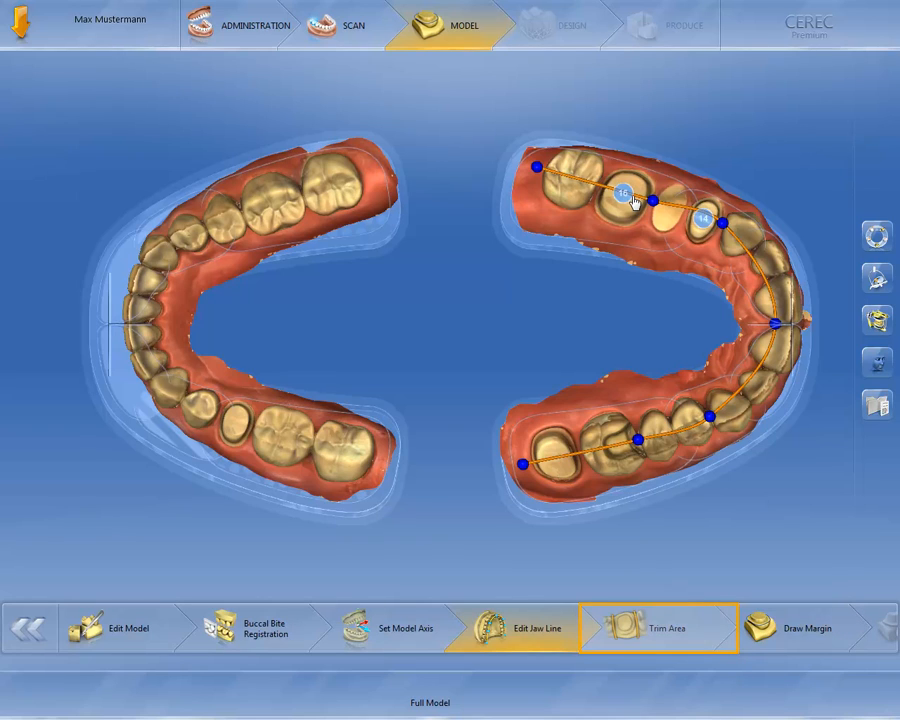
Trim the bridge preparations 14 and 16, and bring up tooth 14 in the margin drawing stage.
left_click(669, 629)
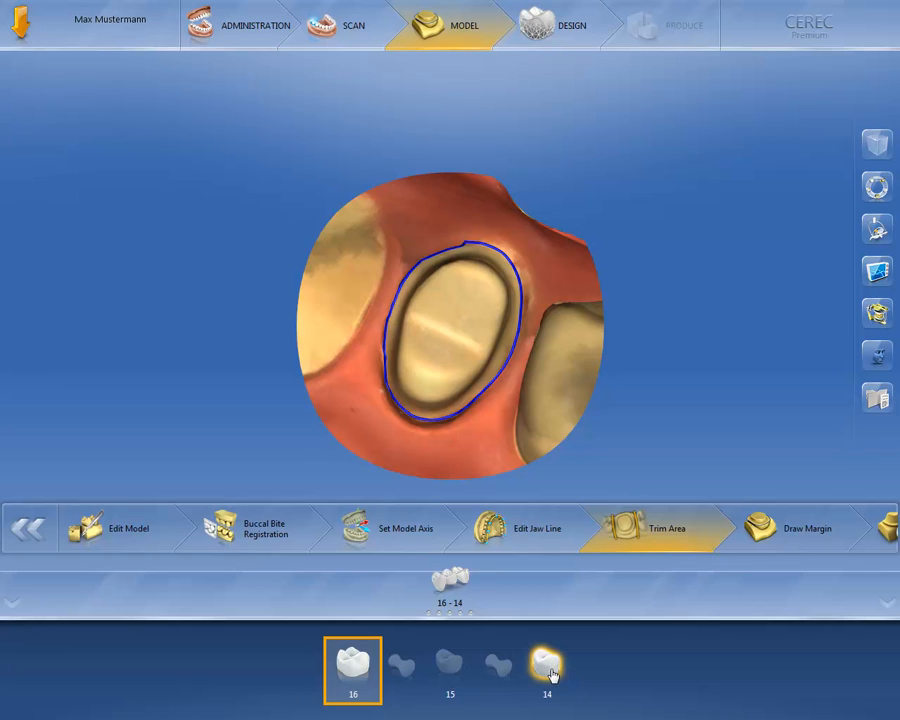
left_click(352, 660)
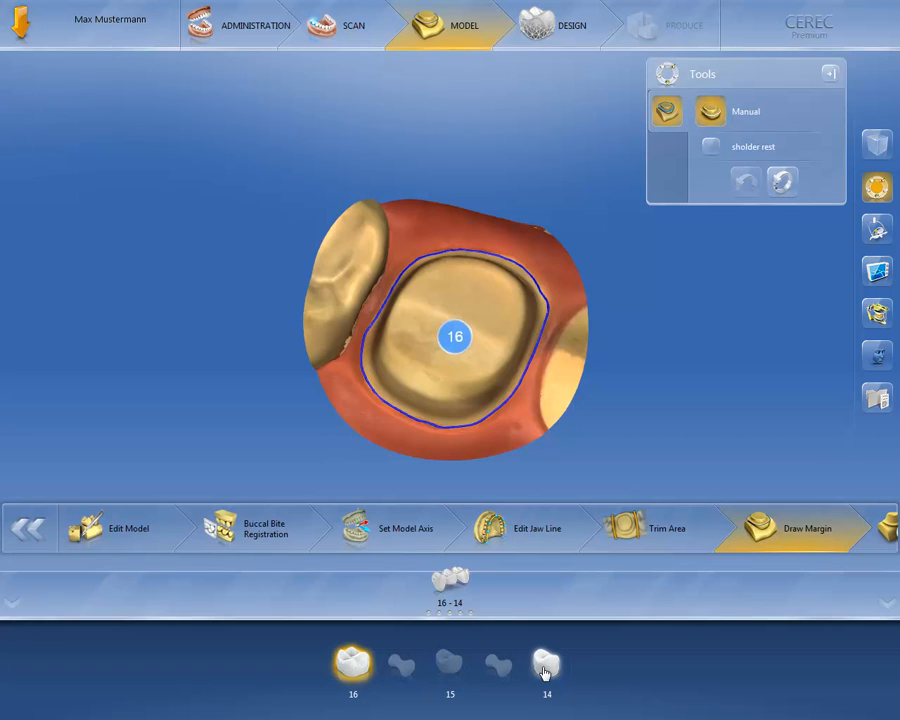
left_click(545, 668)
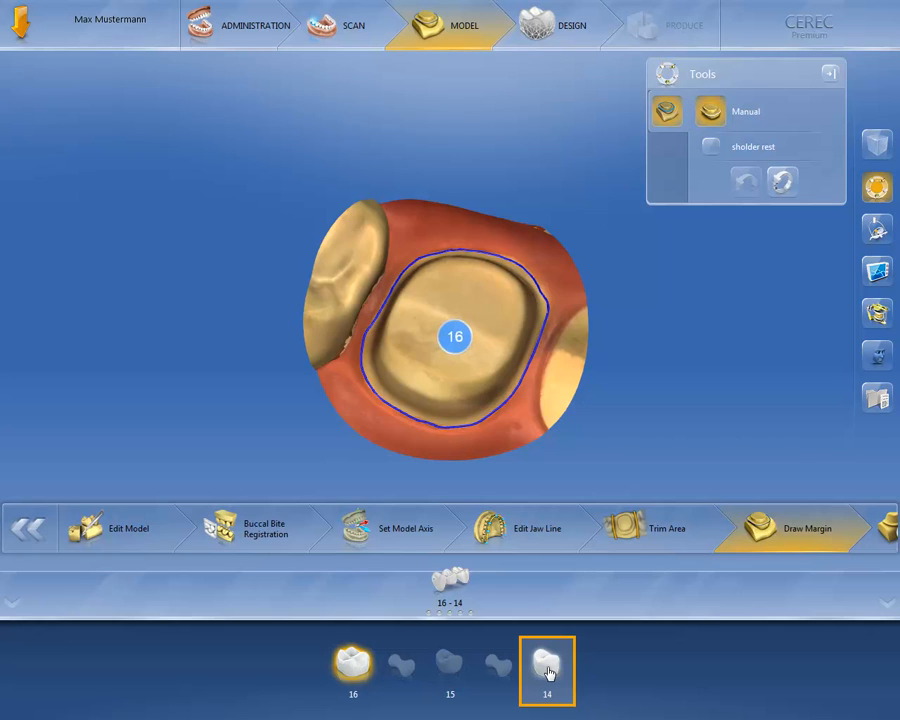
left_click(555, 672)
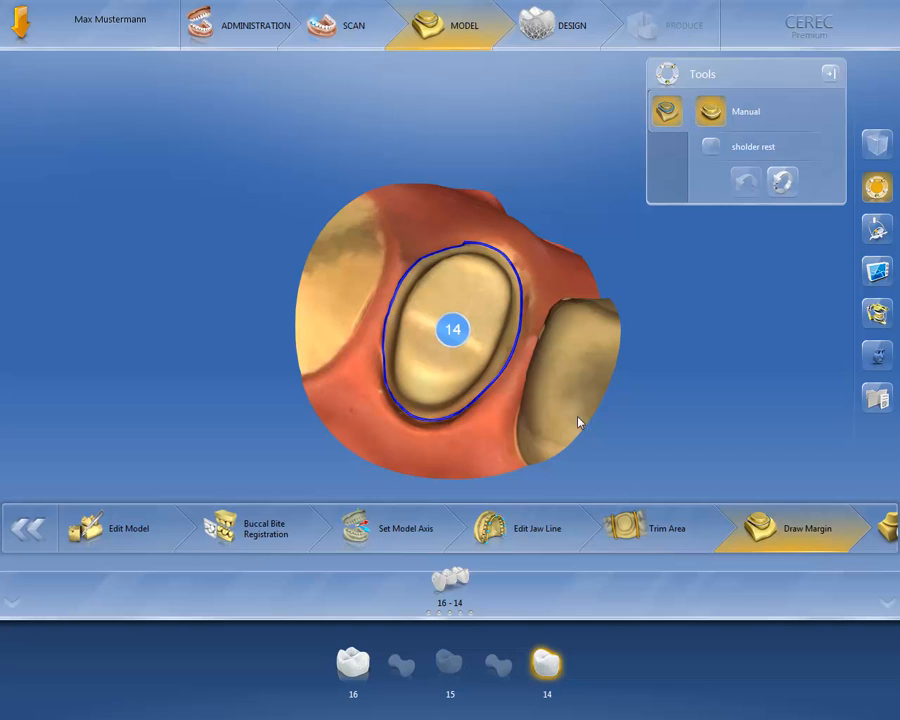
Redraw the kinked buccal section of tooth 14's margin line so it follows the preparation edge smoothly.
middle_click_drag(590, 305, 570, 364)
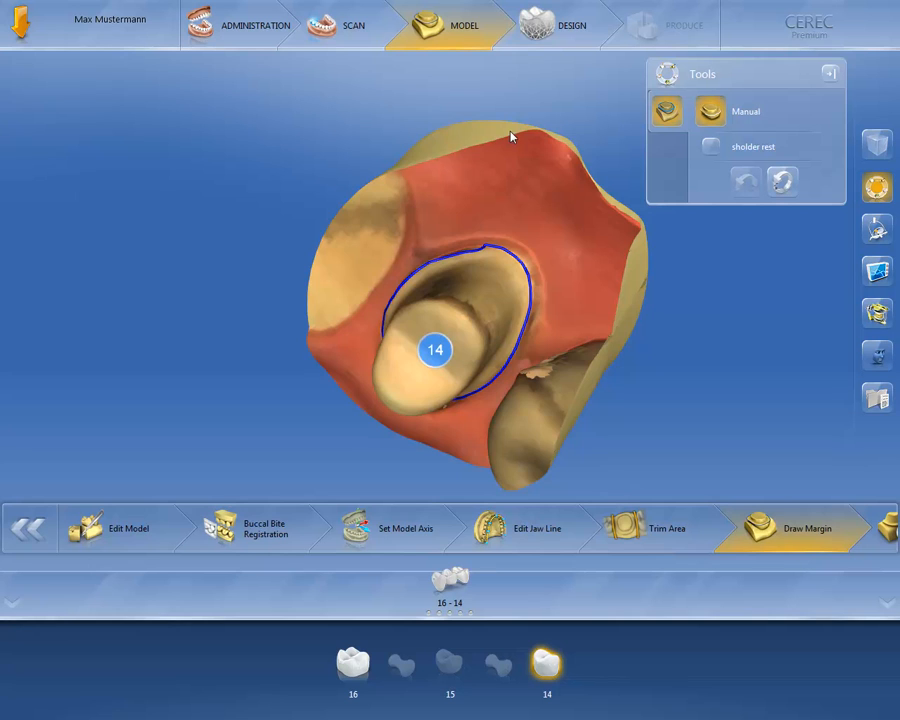
middle_click_drag(510, 135, 645, 412)
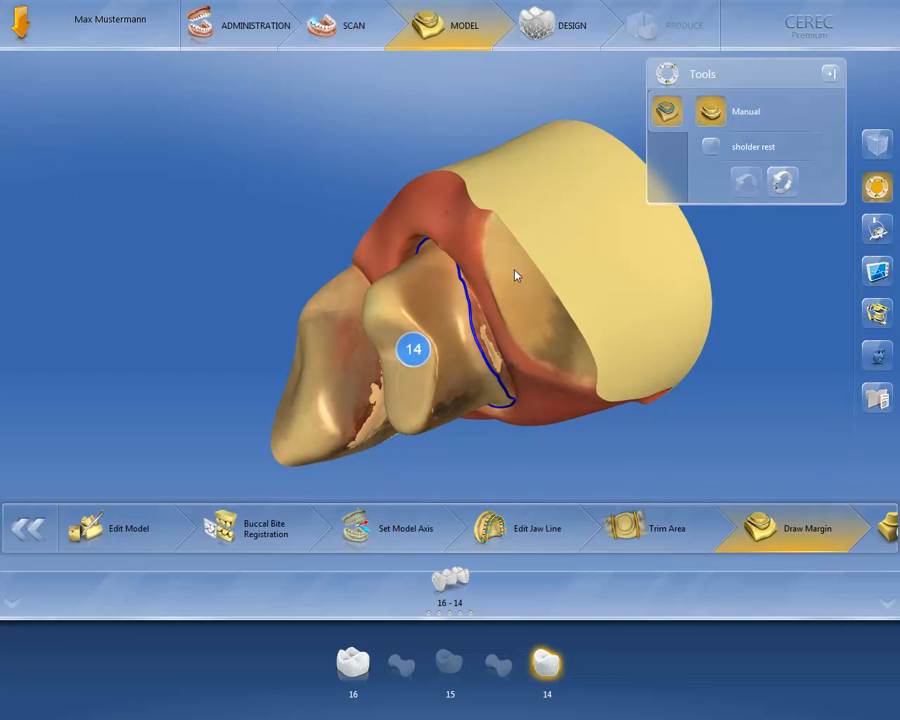
middle_click_drag(518, 269, 578, 200)
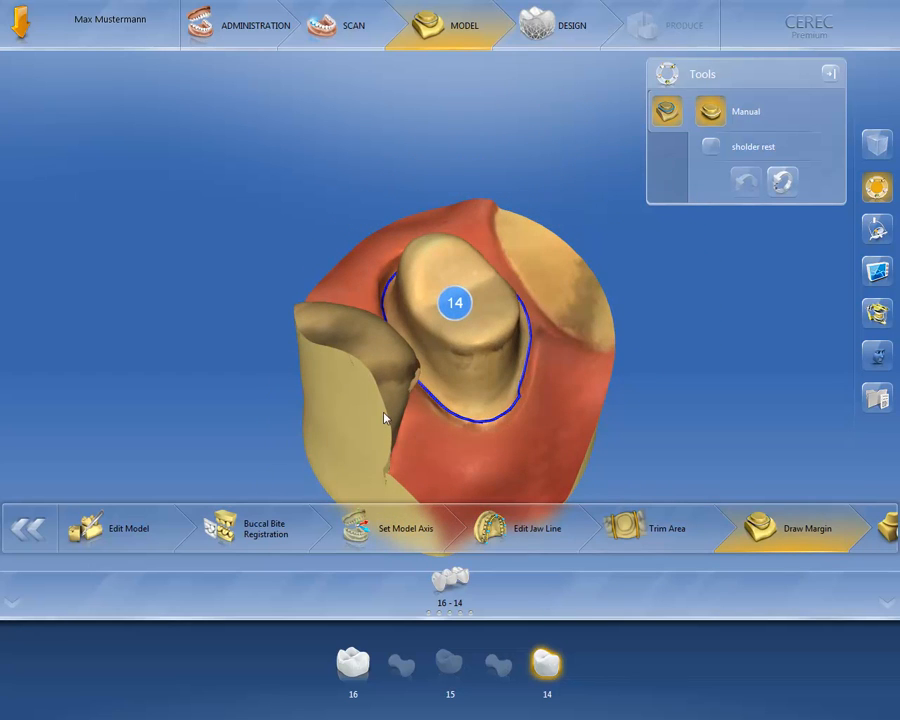
middle_click_drag(378, 404, 558, 472)
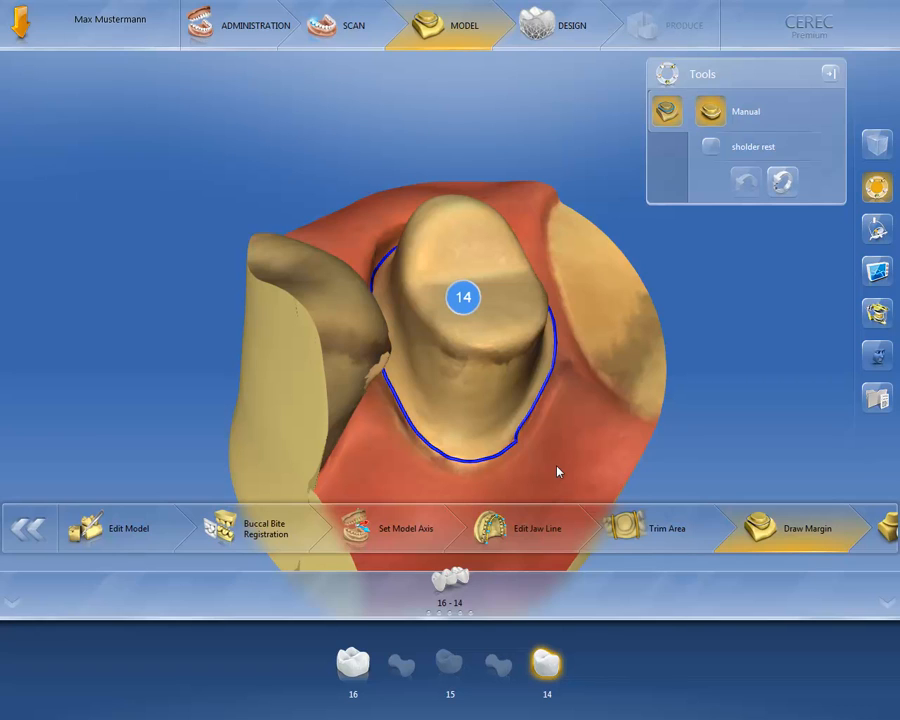
middle_click_drag(425, 483, 371, 460)
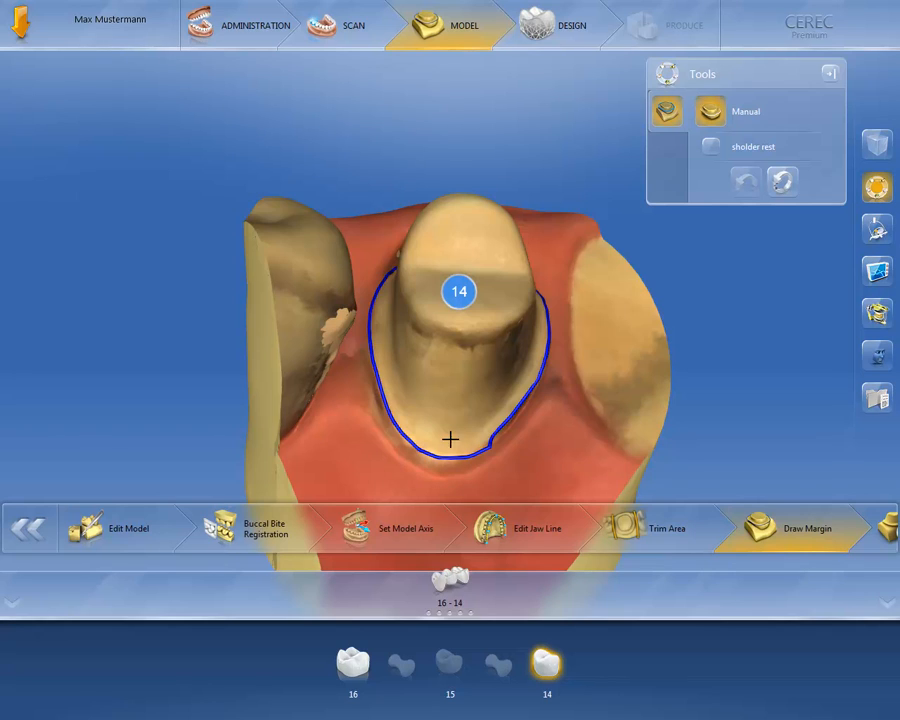
left_click_drag(496, 428, 478, 452)
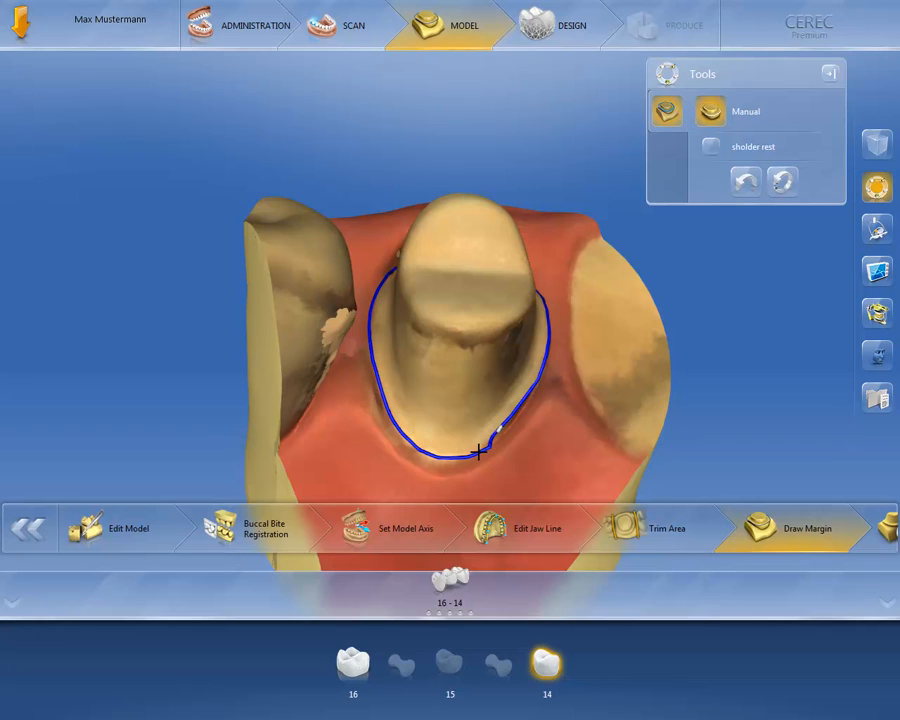
left_click_drag(478, 452, 474, 455)
left_click_drag(474, 455, 478, 461)
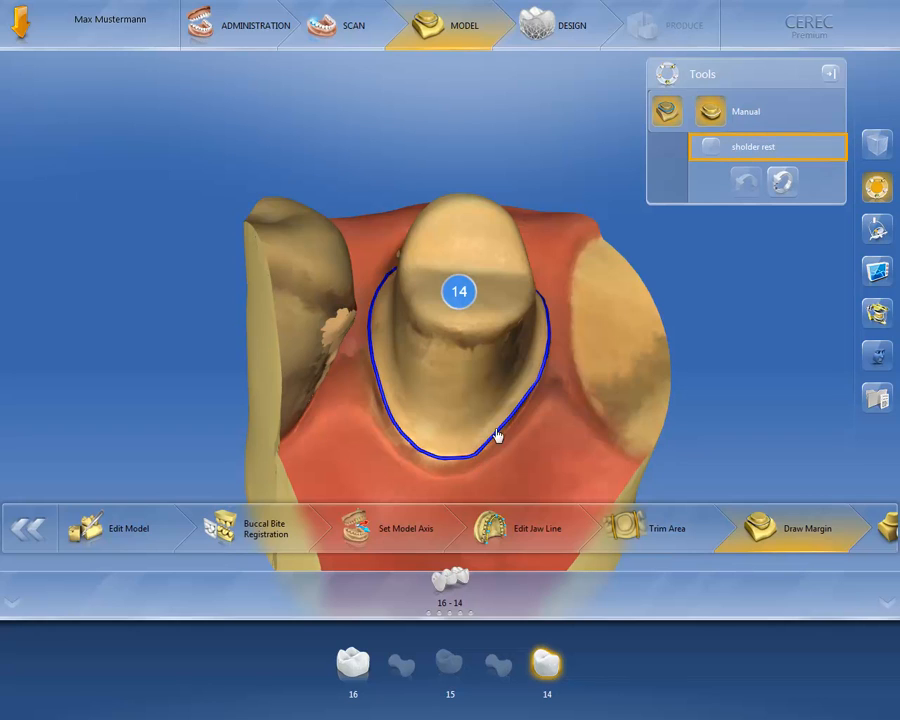
Enable the shoulder rest line and redraw a short section of it on the side of tooth 14 facing the gap.
left_click(711, 147)
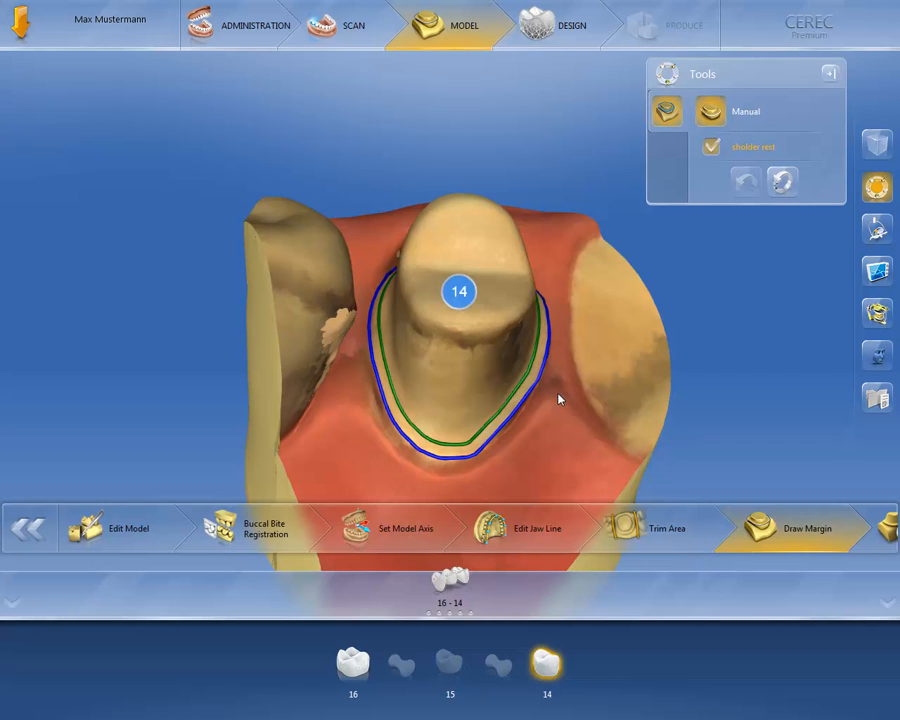
middle_click_drag(558, 399, 484, 470)
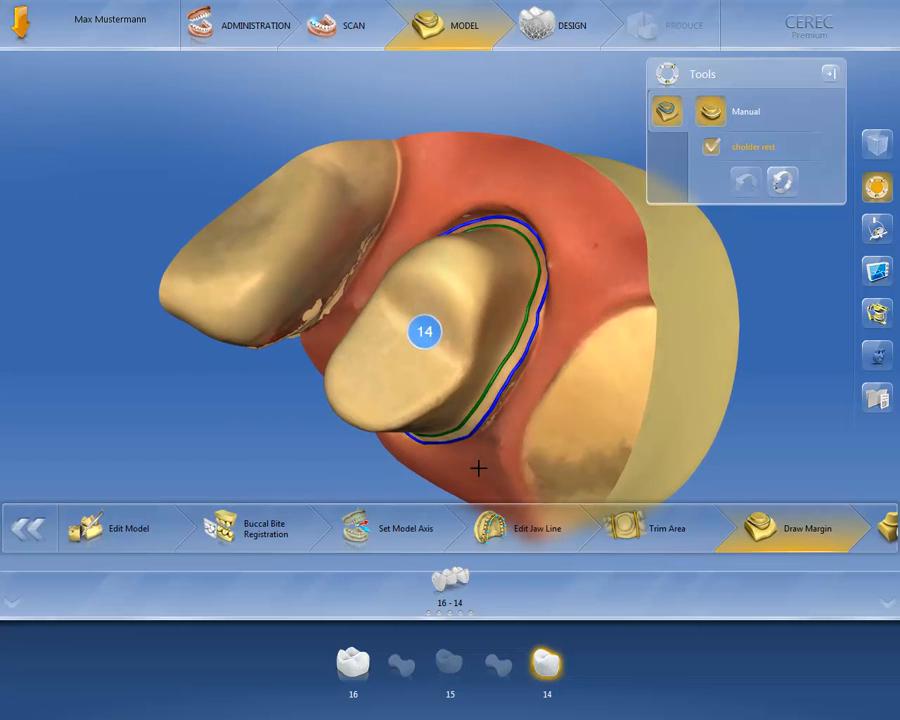
left_click(526, 235)
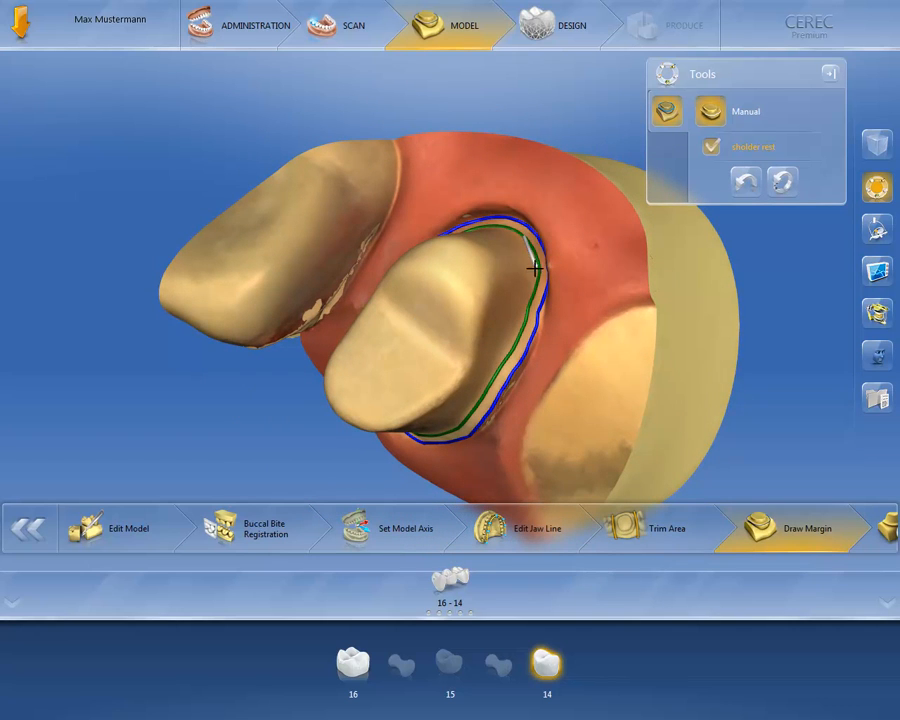
left_click(534, 284)
double_click(526, 314)
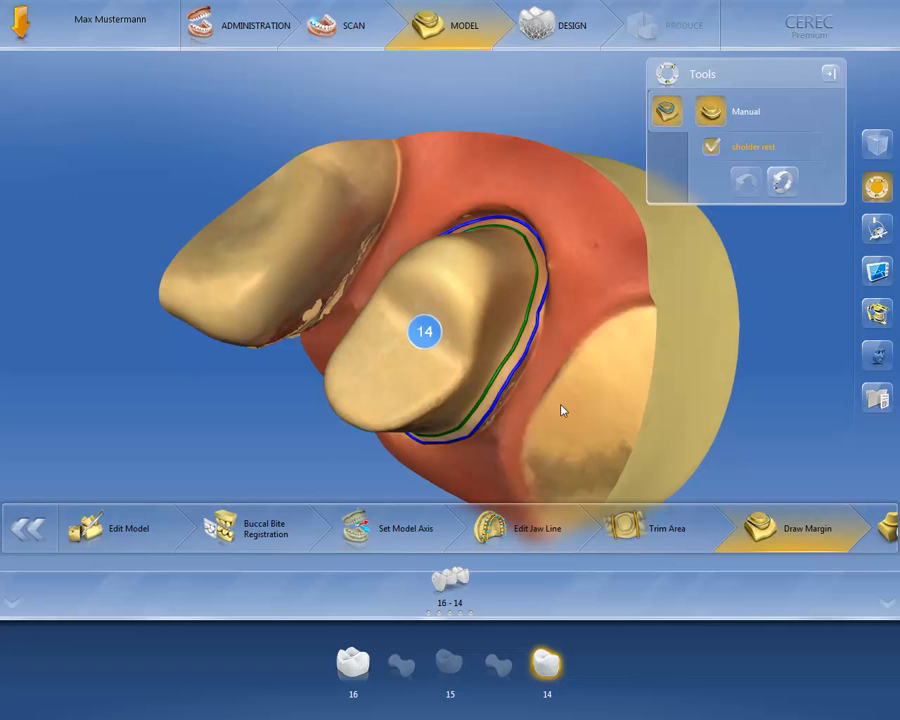
Inspect tooth 14's margin and shoulder lines from above, and bring up those of tooth 16.
left_click_drag(561, 405, 610, 368)
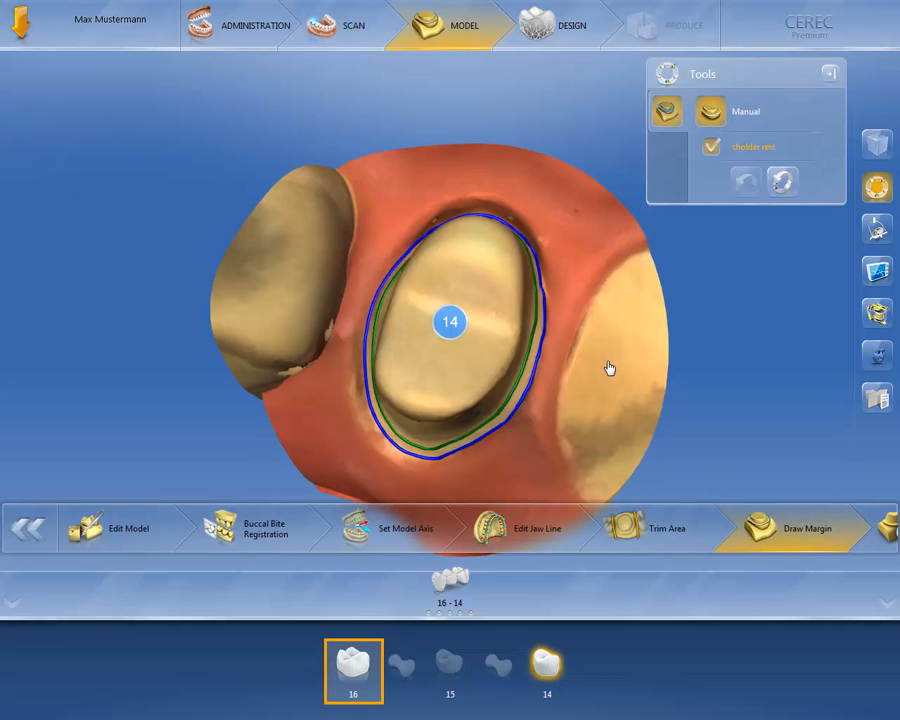
left_click(358, 667)
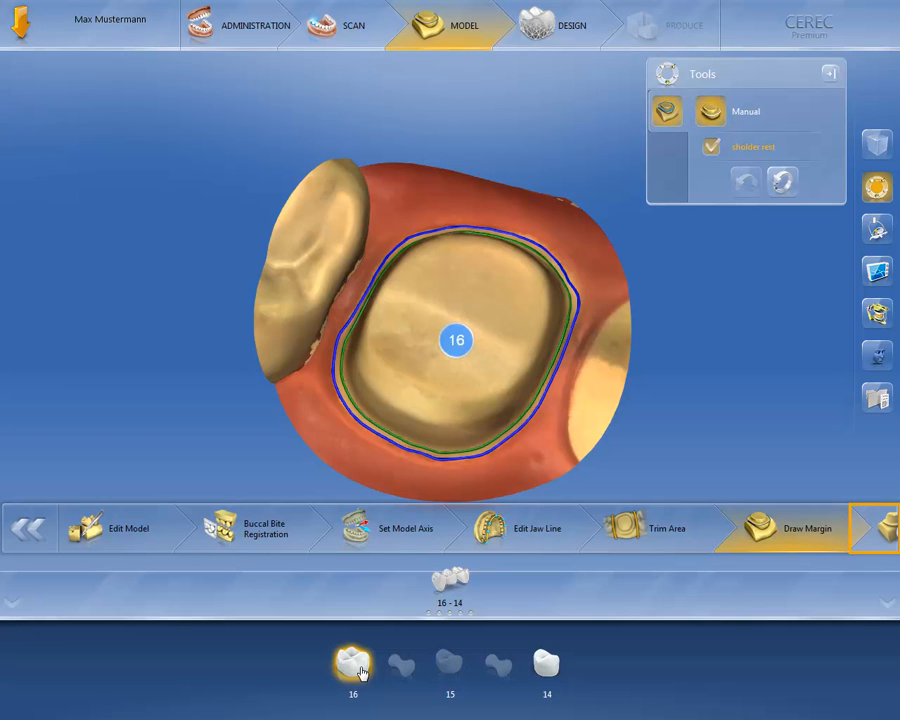
Enter the insertion axis stage and slightly adjust the shared insertion axis of bridge 16–14 at tooth 16.
left_click(887, 534)
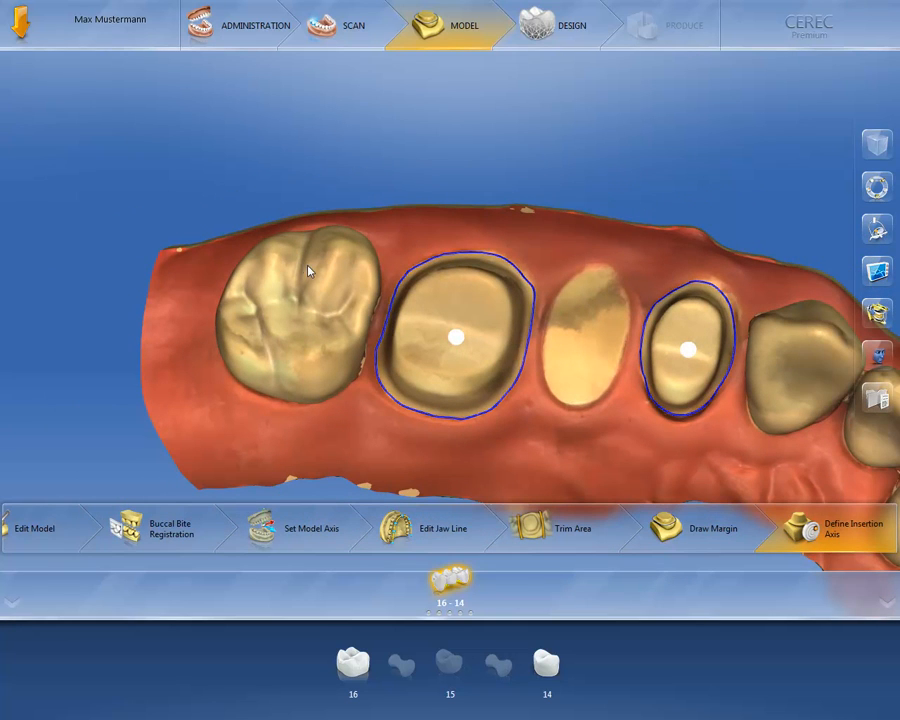
left_click_drag(308, 270, 179, 248)
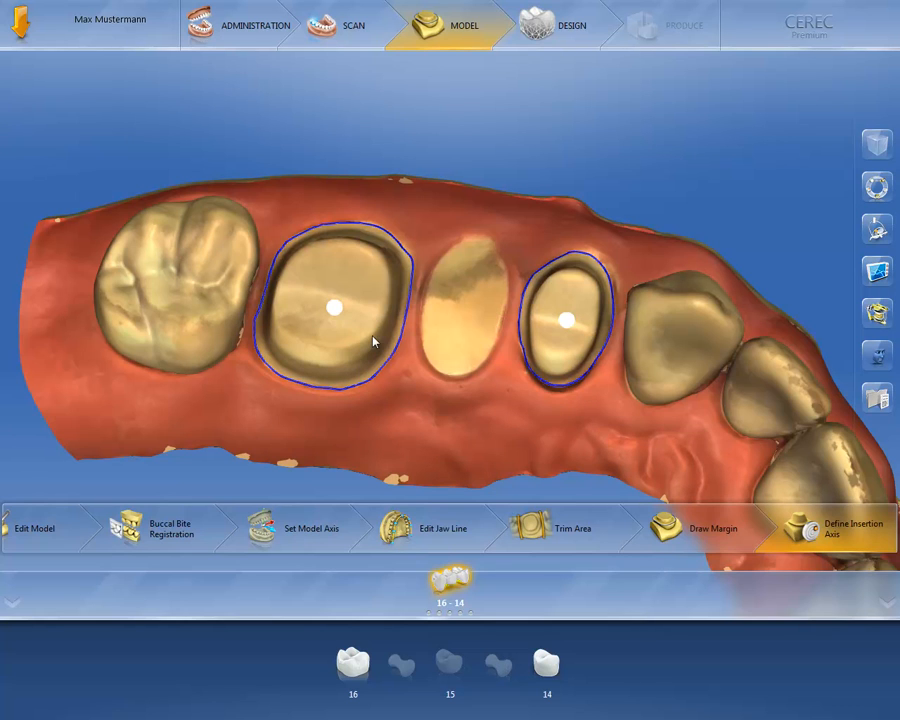
mouse_move(458, 378)
left_mouse_down()
mouse_move(452, 404)
mouse_move(467, 354)
mouse_move(473, 383)
mouse_move(451, 397)
left_mouse_up()
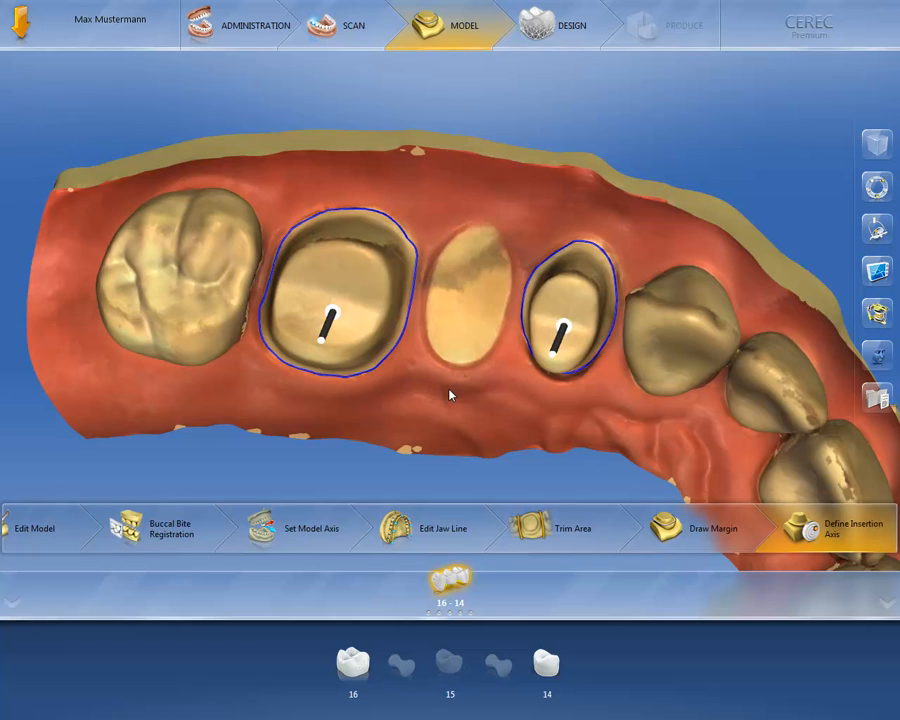
left_click_drag(460, 359, 464, 341)
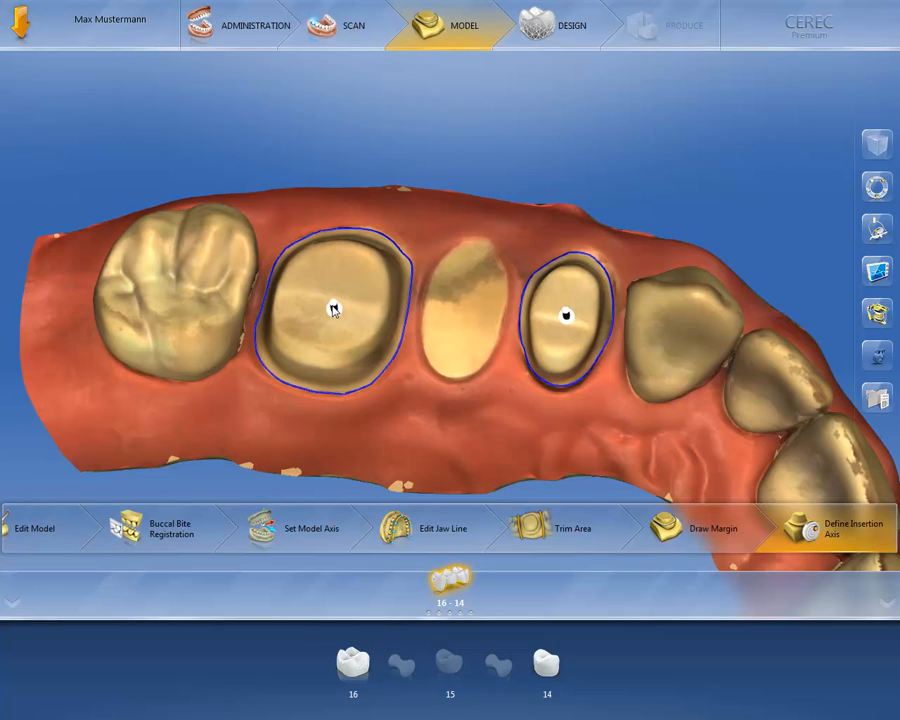
mouse_move(329, 312)
left_mouse_down()
mouse_move(333, 319)
mouse_move(331, 301)
mouse_move(335, 311)
left_mouse_up()
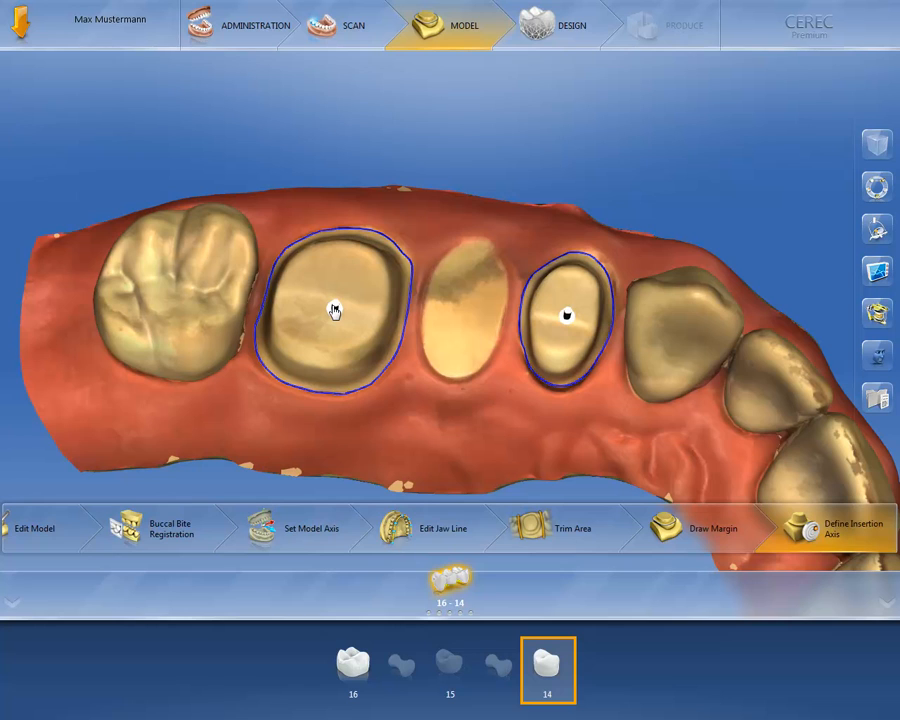
Examine the individual insertion axes of tooth 14 and tooth 16 from slightly tilted occlusal views.
left_click(547, 672)
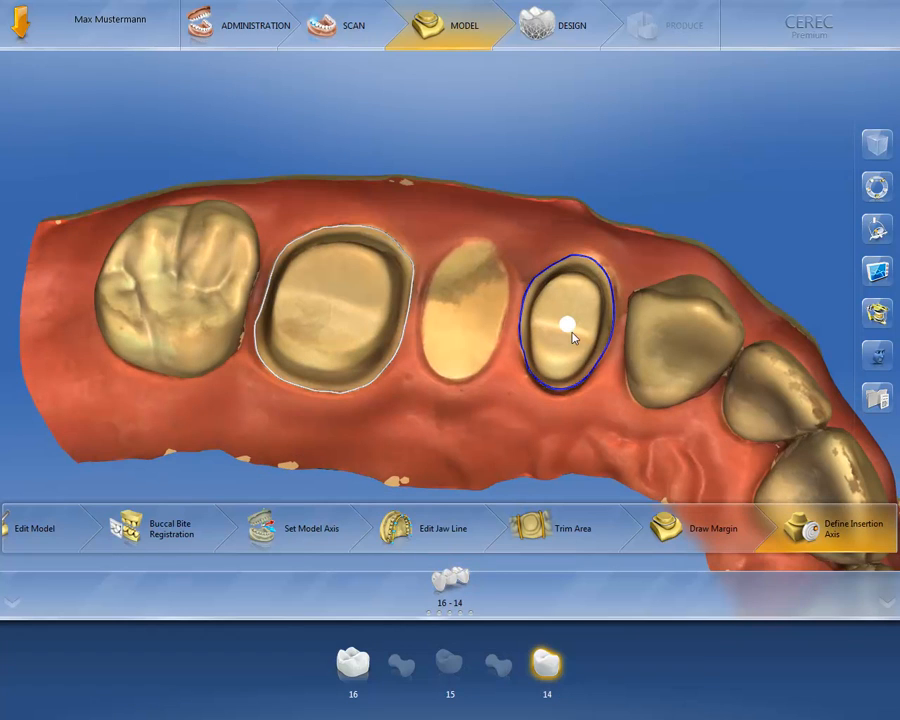
scroll(572, 332, "up", 2)
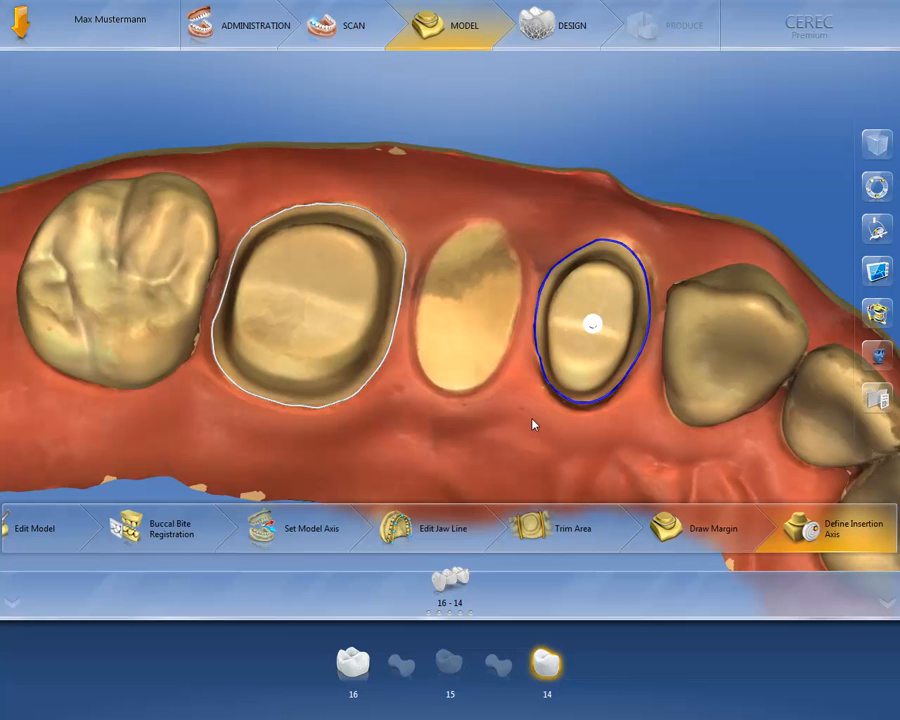
mouse_move(531, 419)
left_mouse_down()
mouse_move(499, 440)
mouse_move(518, 454)
mouse_move(543, 394)
mouse_move(533, 427)
mouse_move(541, 440)
left_mouse_up()
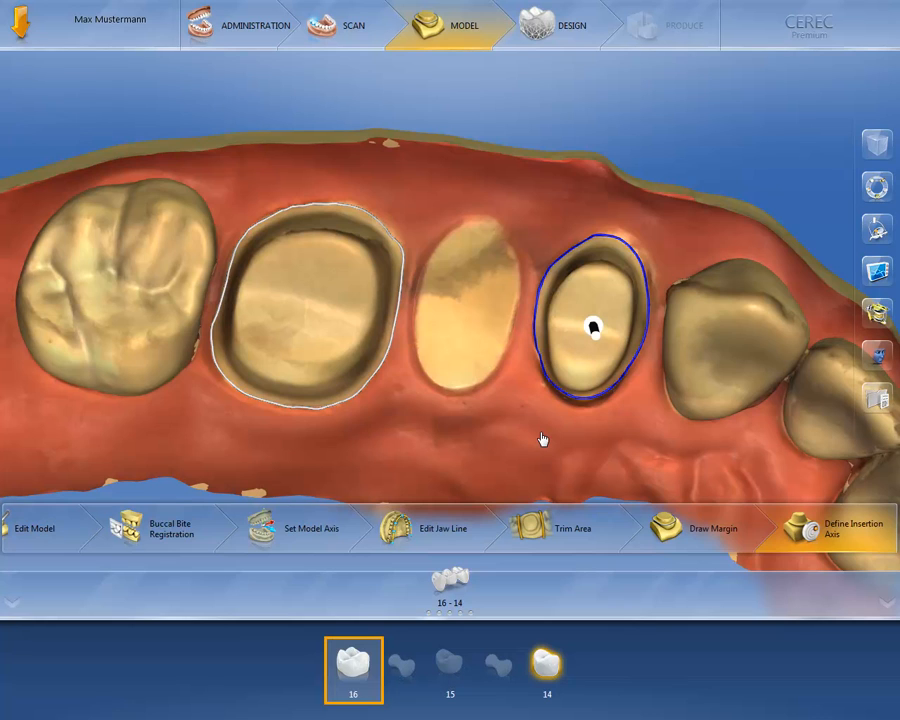
left_click(350, 670)
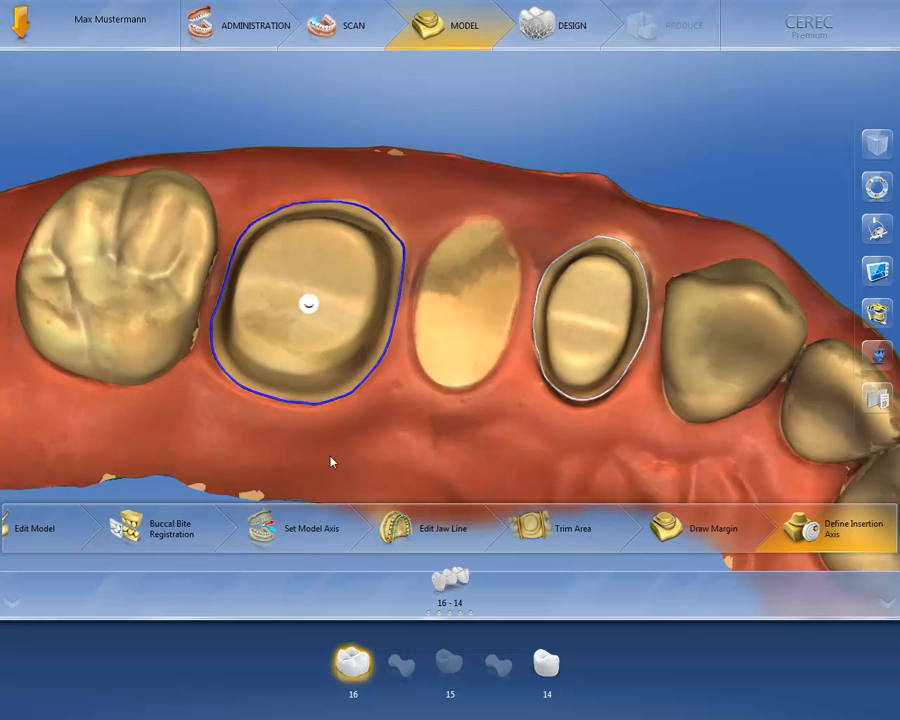
mouse_move(321, 464)
left_mouse_down()
mouse_move(320, 484)
mouse_move(364, 491)
mouse_move(295, 446)
mouse_move(301, 468)
mouse_move(327, 474)
mouse_move(331, 465)
left_mouse_up()
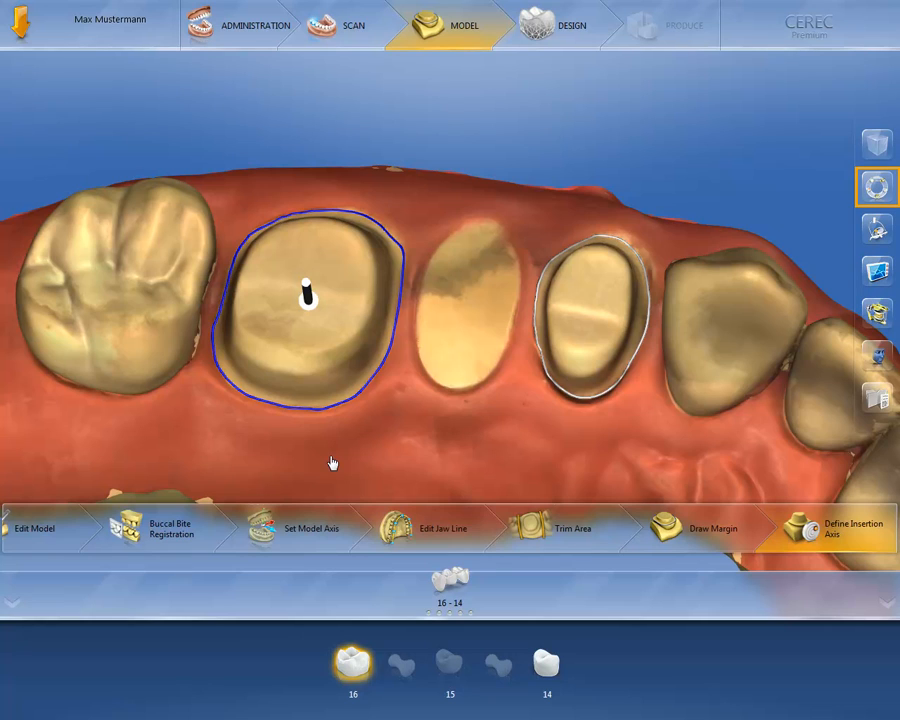
Show the insertion axis hull on tooth 16 and set the hull thickness to 0.24 mm.
left_click(876, 188)
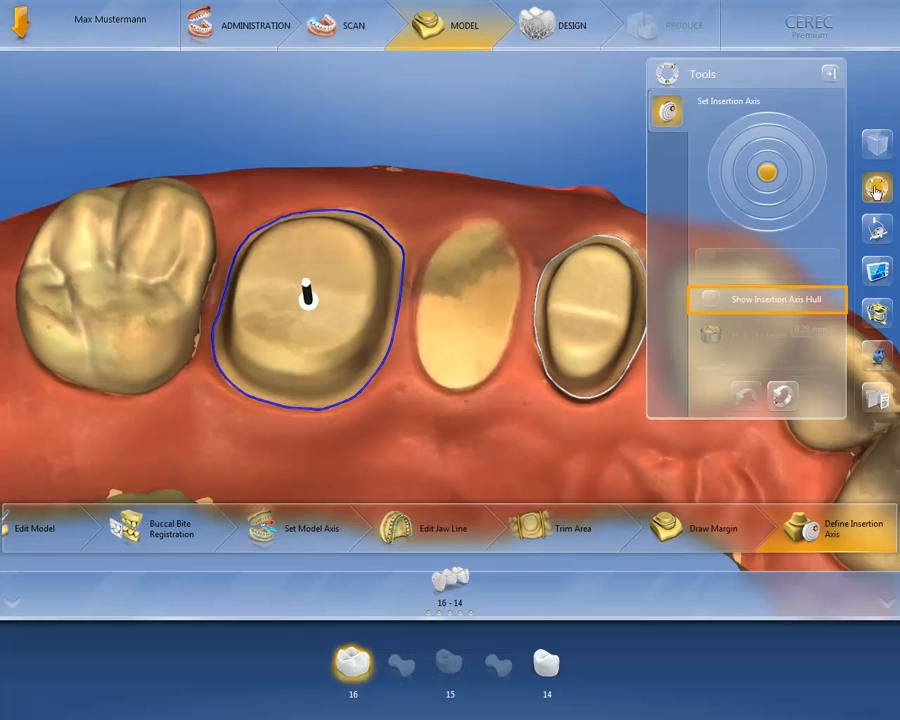
left_click(710, 299)
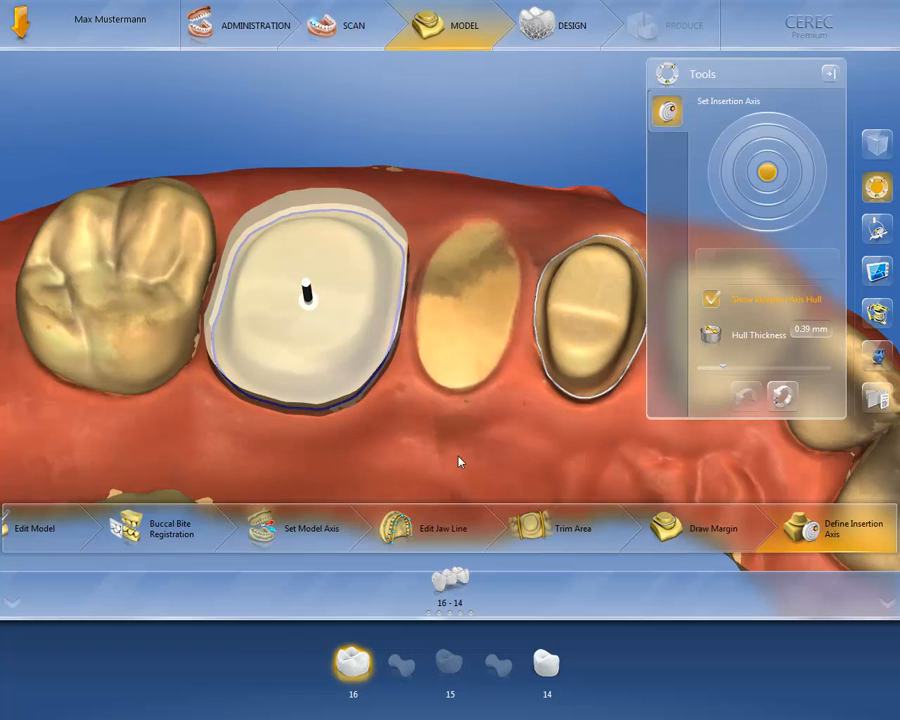
left_click_drag(458, 457, 495, 405)
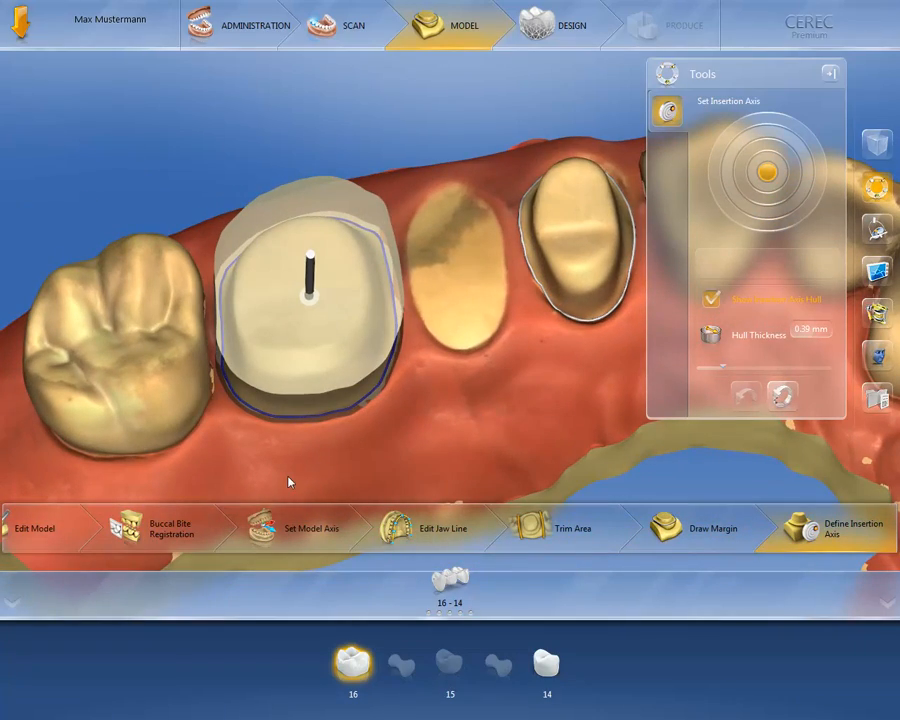
left_click_drag(291, 480, 304, 438)
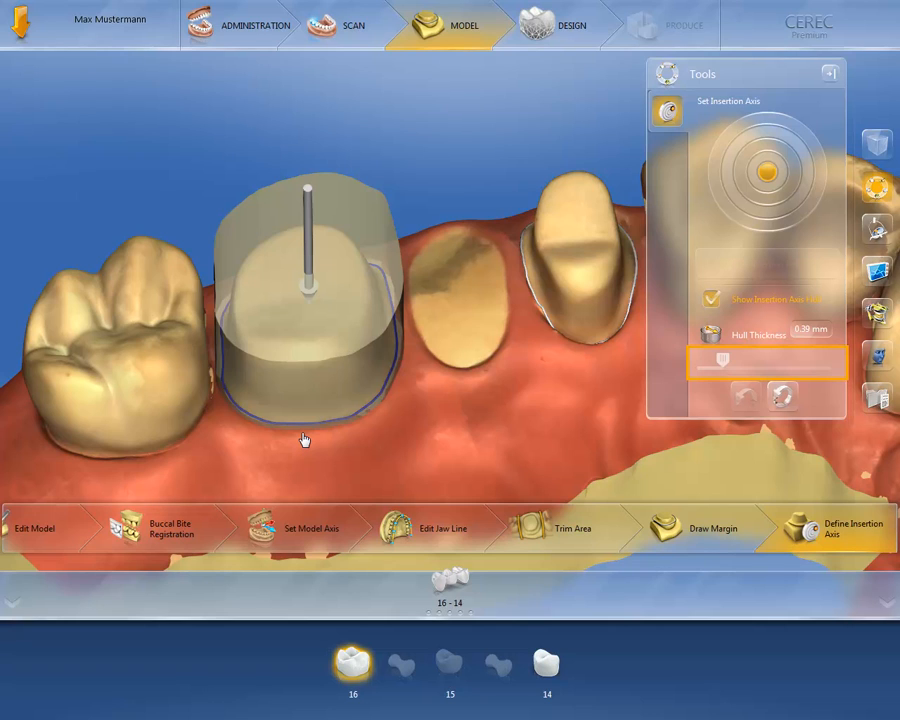
mouse_move(725, 364)
left_mouse_down()
mouse_move(773, 366)
mouse_move(716, 371)
left_mouse_up()
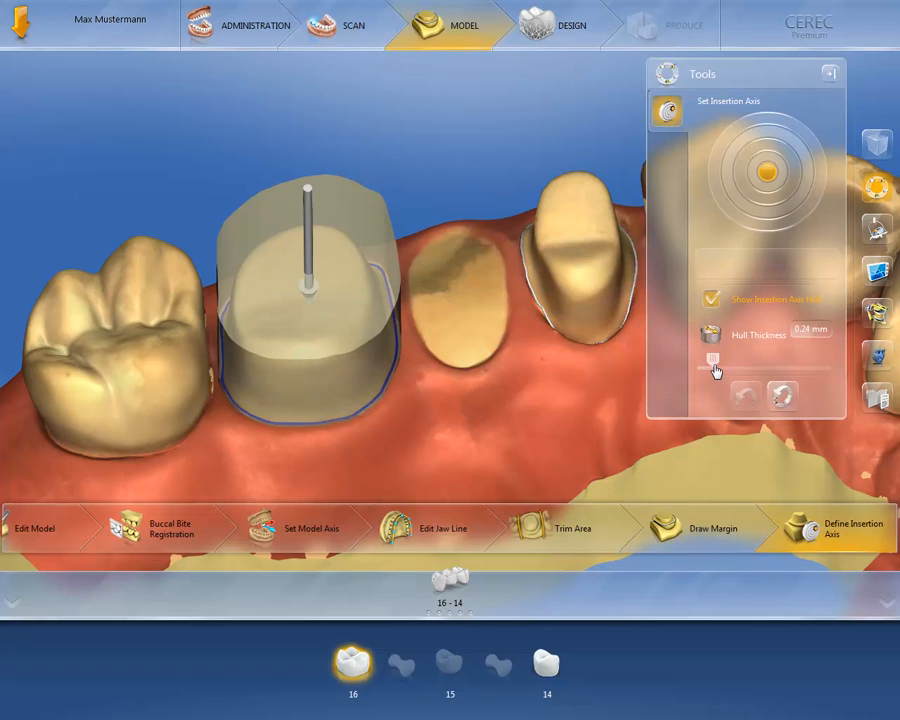
Proceed from the insertion axis stage to the next phase of the bridge workflow.
mouse_move(837, 555)
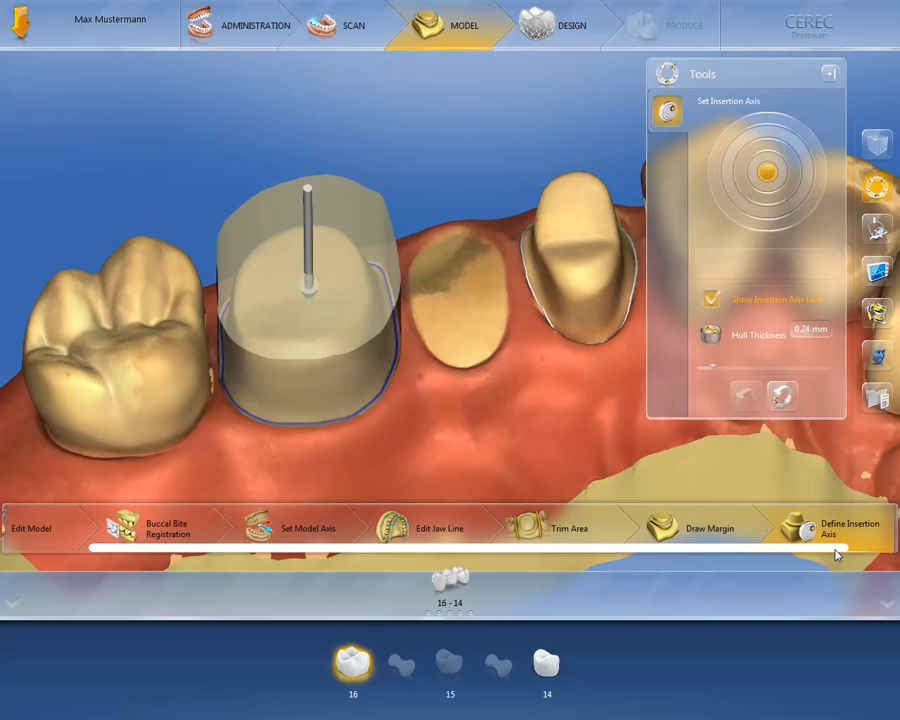
left_click_drag(837, 551, 889, 546)
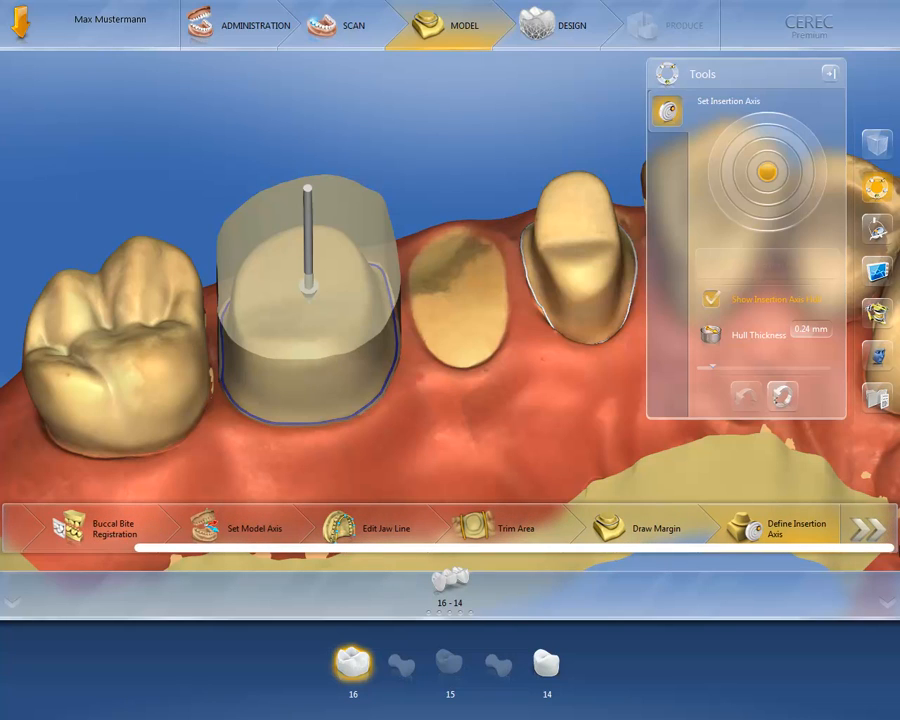